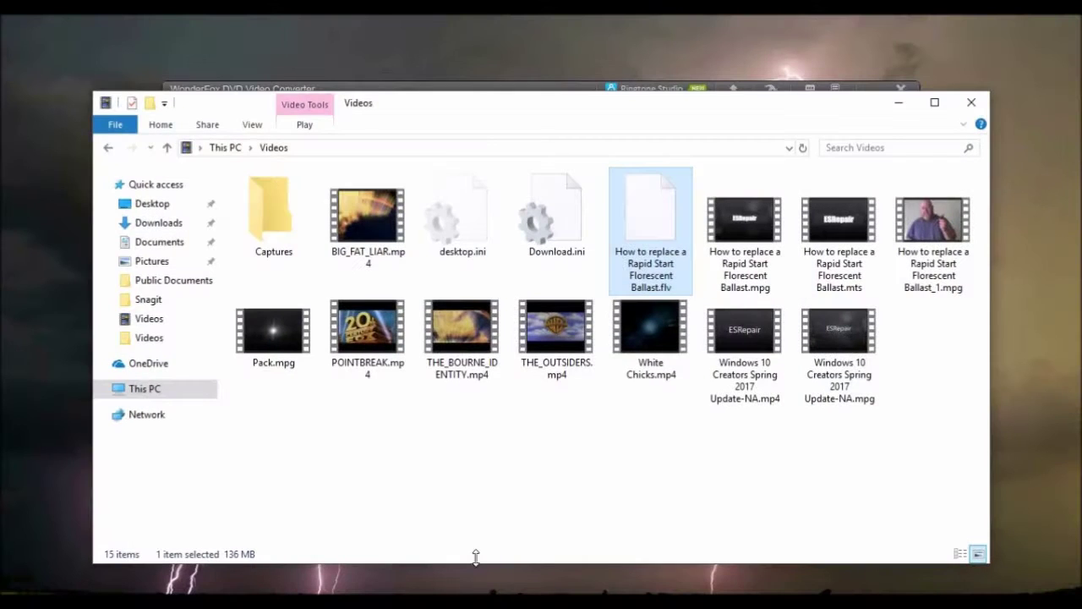
# - Add the Rapid Start Florescent Ballast FLV video to the converter and play its preview in WonderFox Player
pyautogui.doubleClick(637, 234)
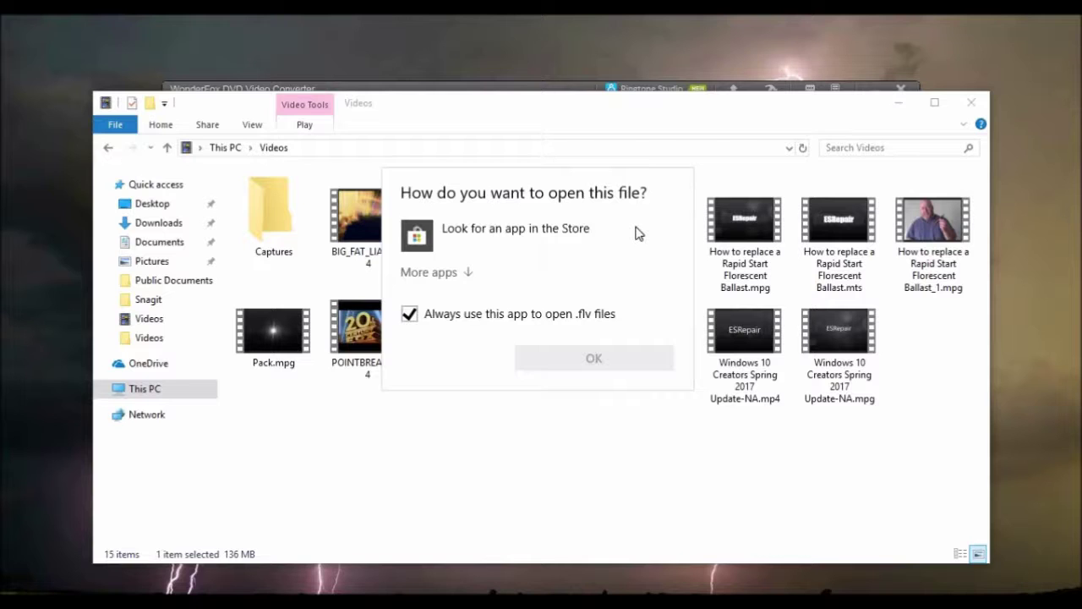
pyautogui.click(475, 587)
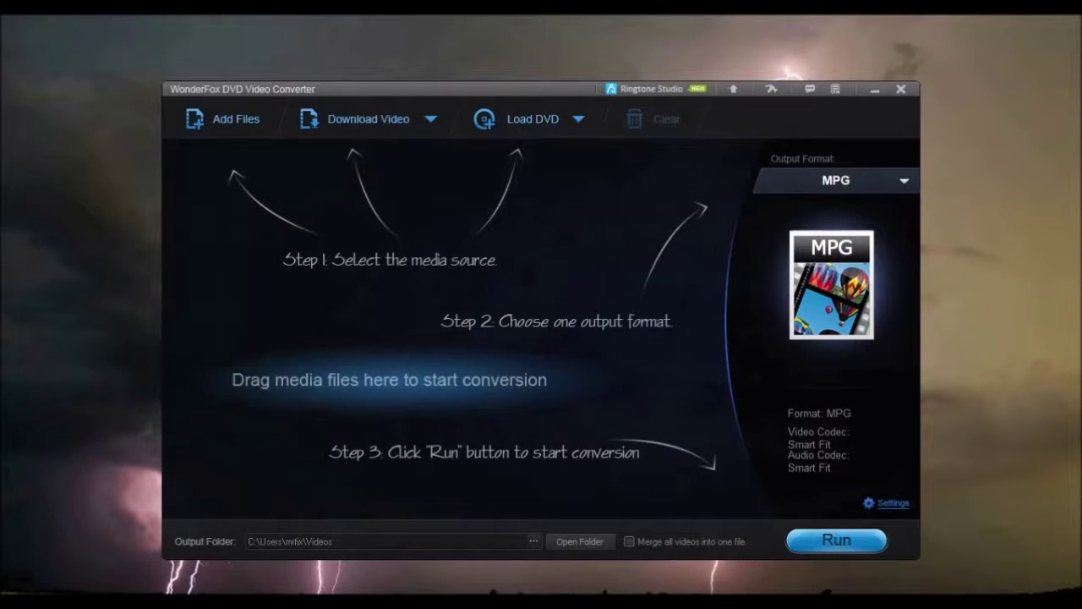
pyautogui.click(243, 128)
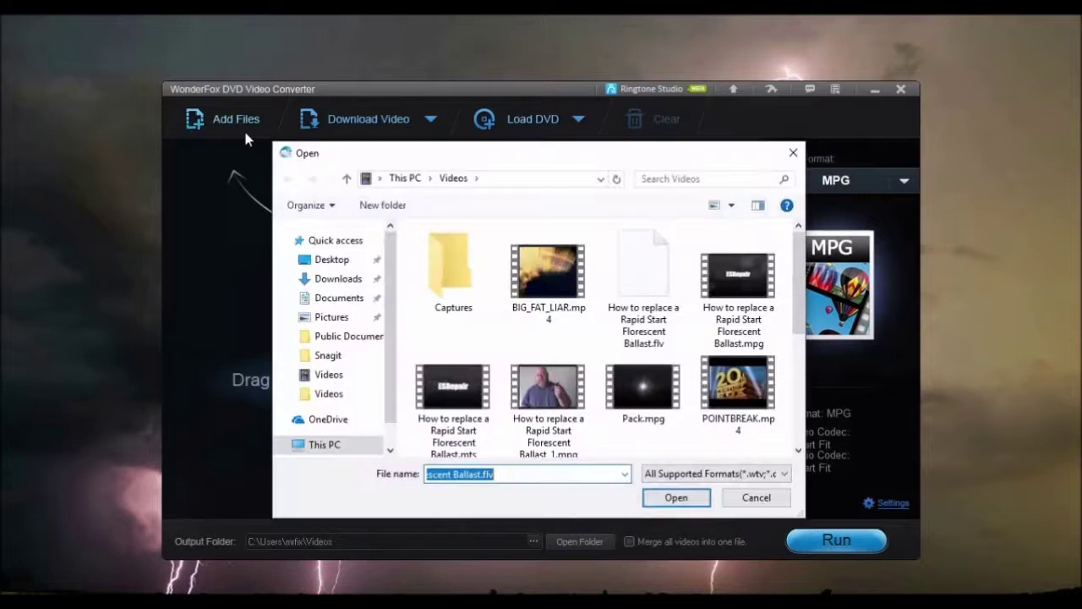
pyautogui.doubleClick(651, 277)
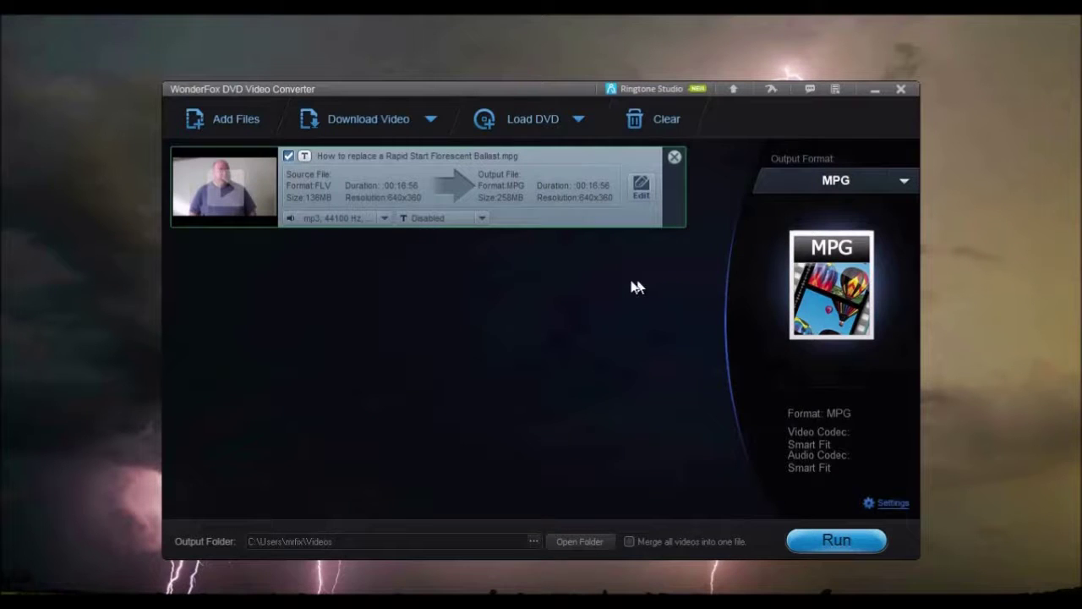
pyautogui.click(224, 190)
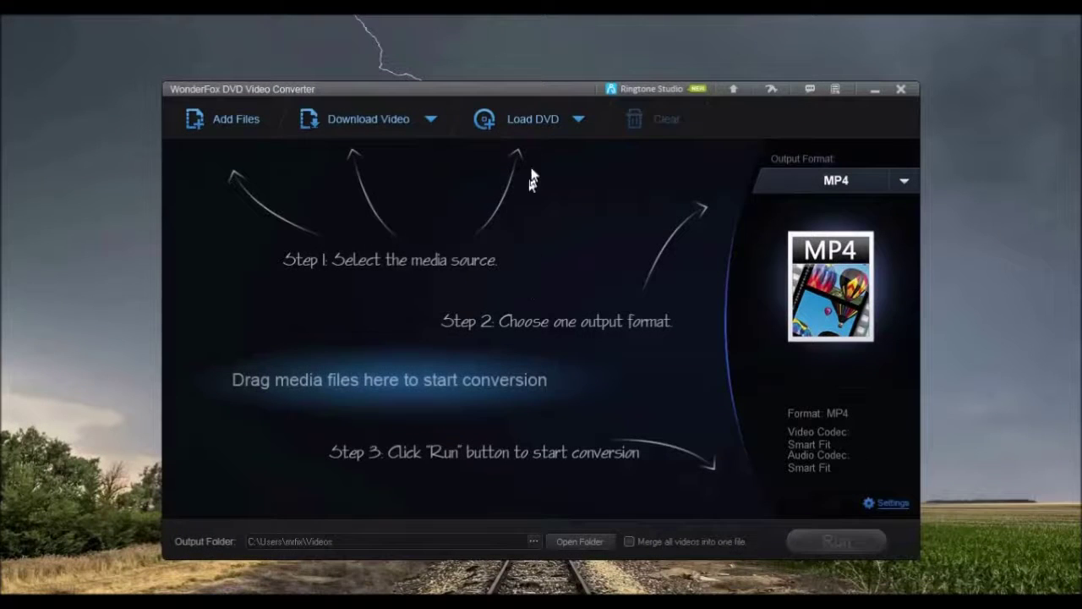
# - Load THE_BOURNE_IDENTITY DVD from drive D: and set the output format to MP4
pyautogui.click(540, 124)
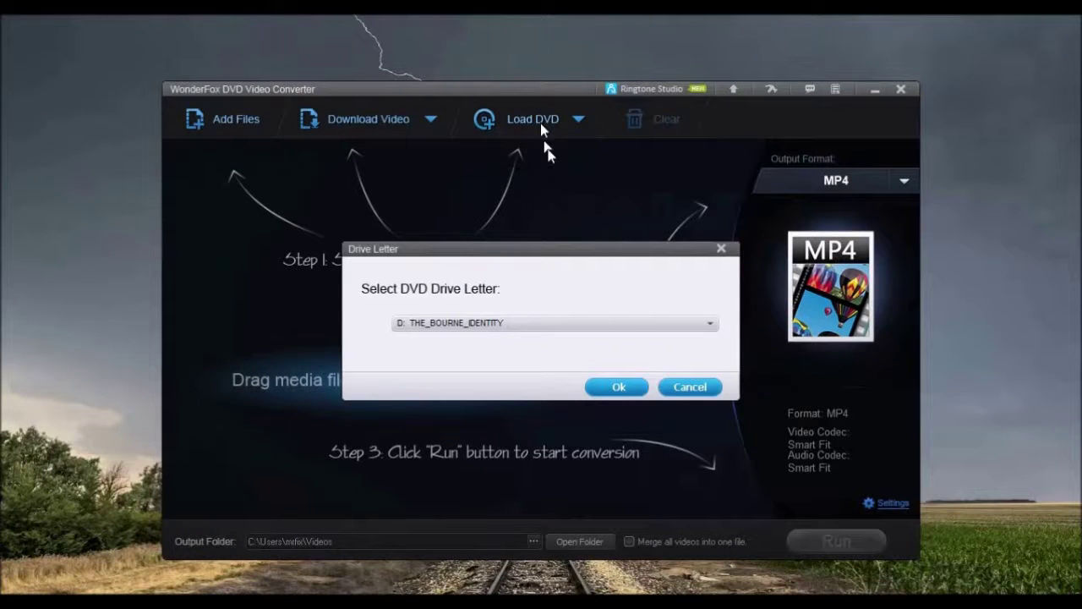
pyautogui.click(621, 389)
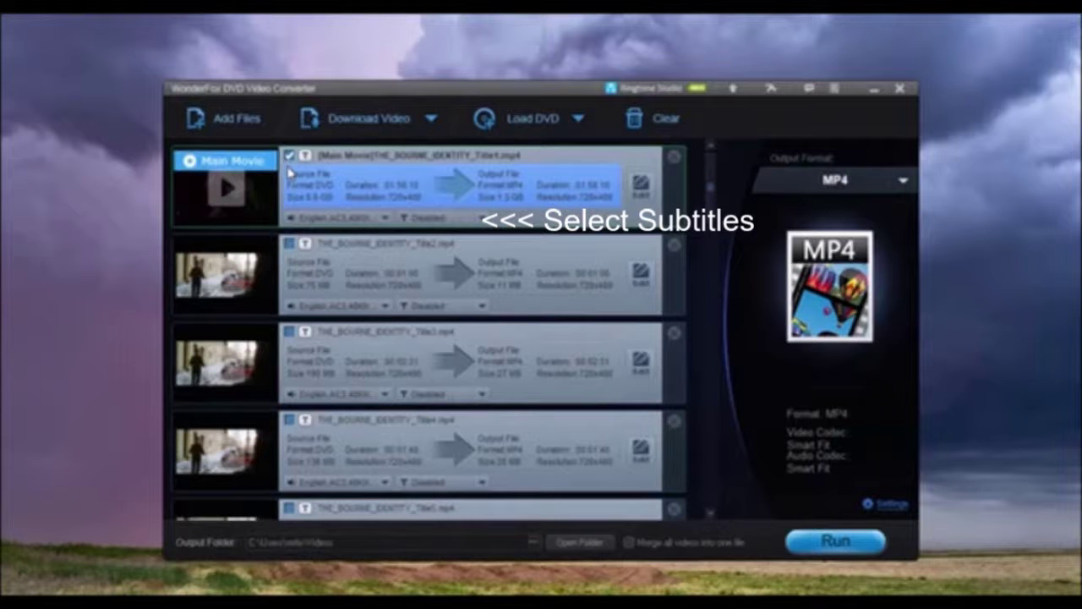
pyautogui.click(836, 320)
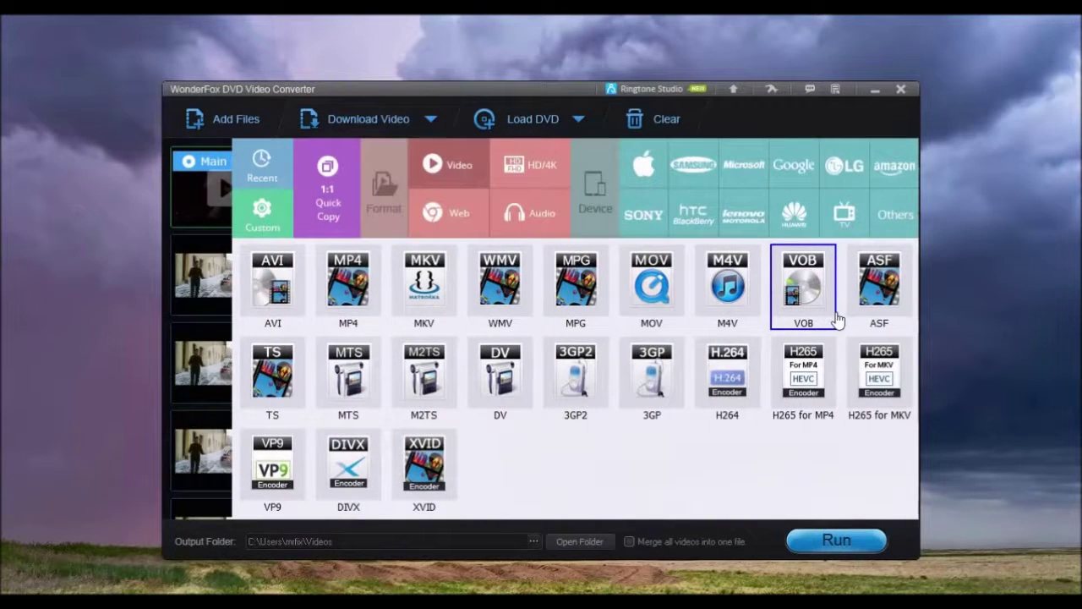
pyautogui.click(365, 306)
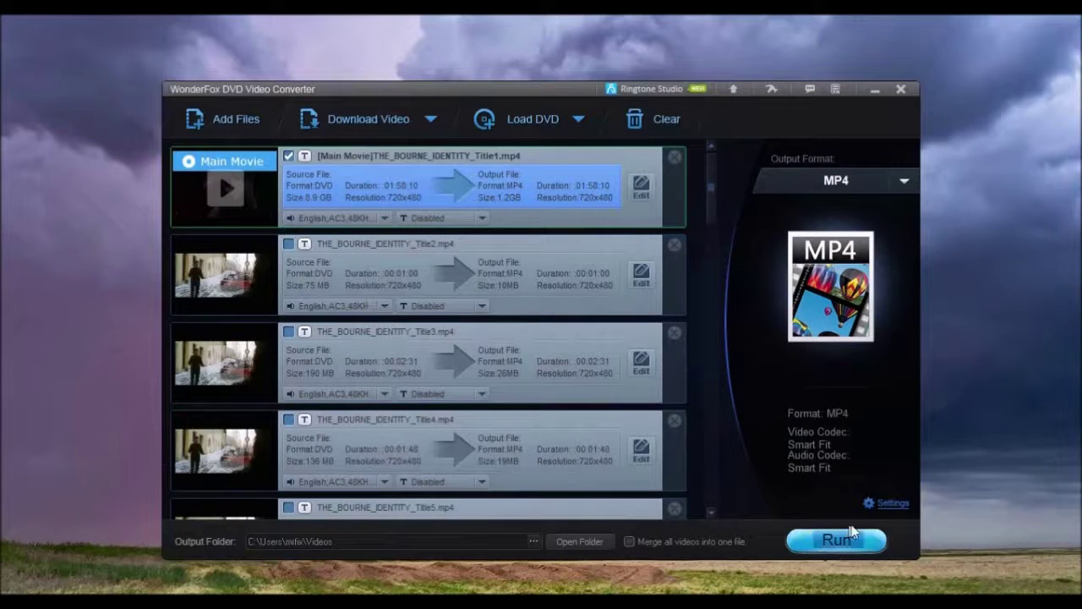
# - Review the MP4 settings, keep Videos as output folder, and start converting the main title
pyautogui.click(890, 503)
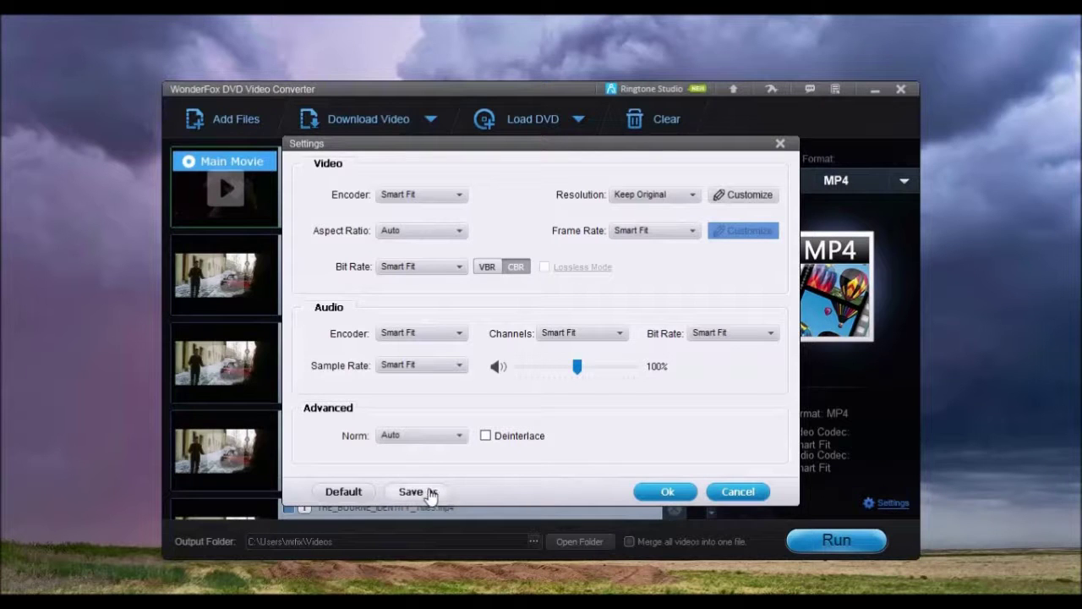
pyautogui.click(667, 493)
pyautogui.click(533, 541)
pyautogui.click(559, 411)
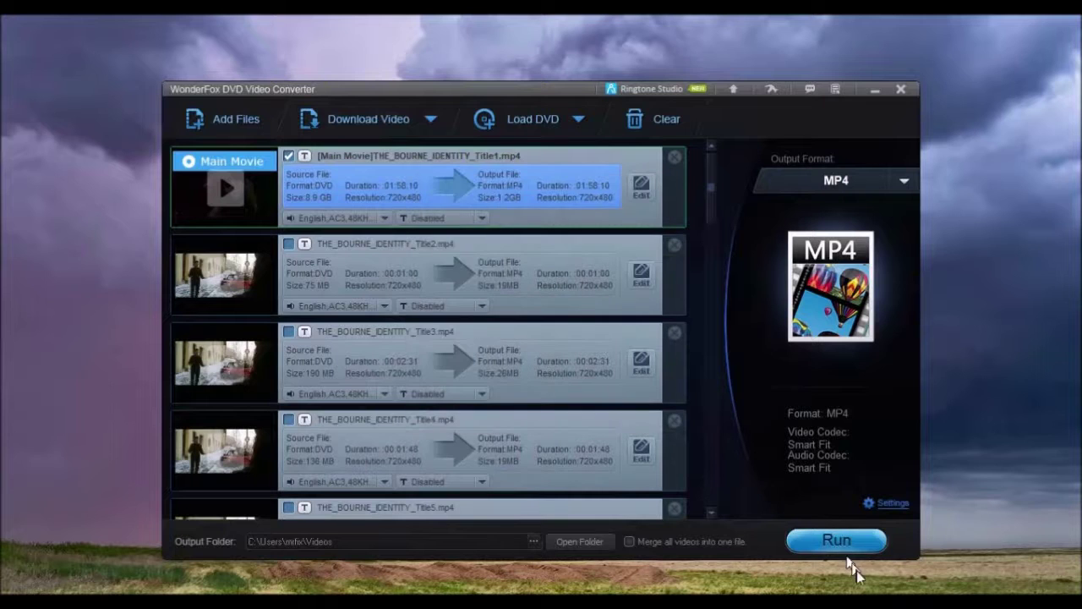
pyautogui.click(843, 543)
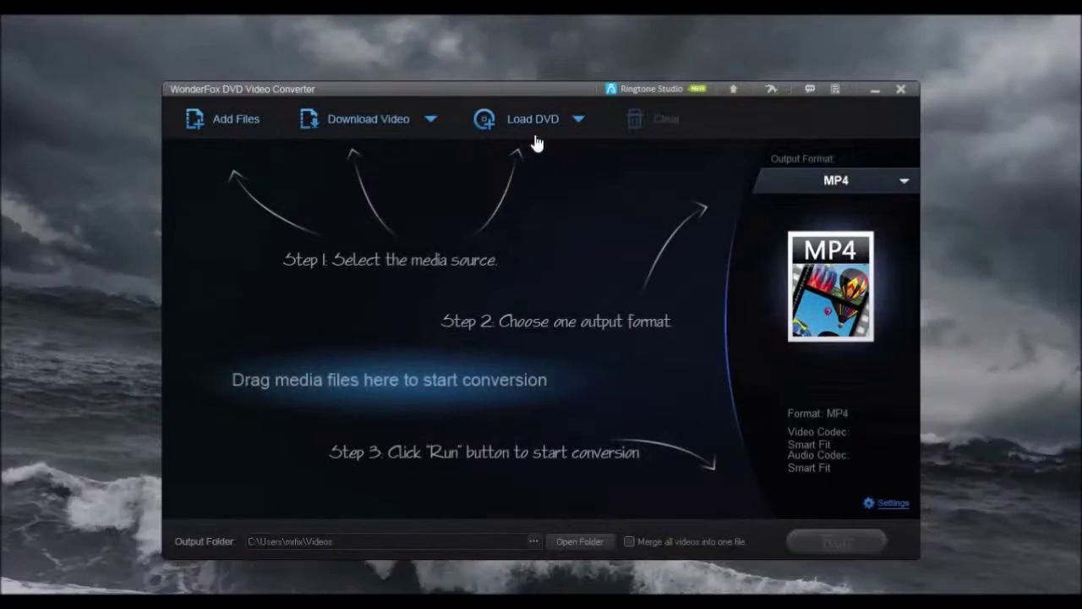
# - Load the NCIS_S1_D1 DVD from drive D: and tick Title1, Title3 and Title4
pyautogui.click(535, 125)
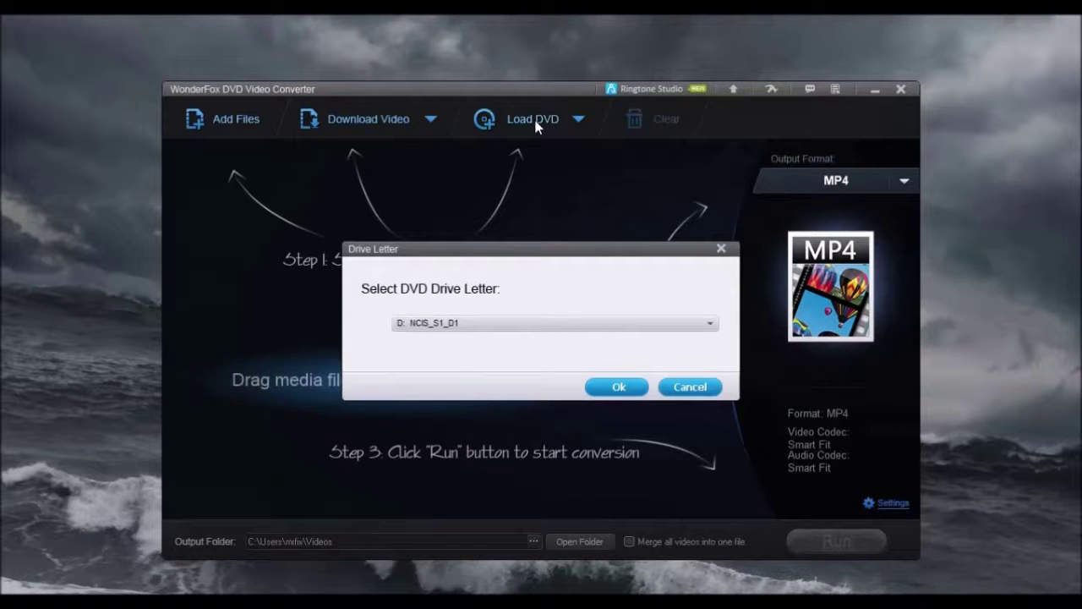
pyautogui.click(616, 387)
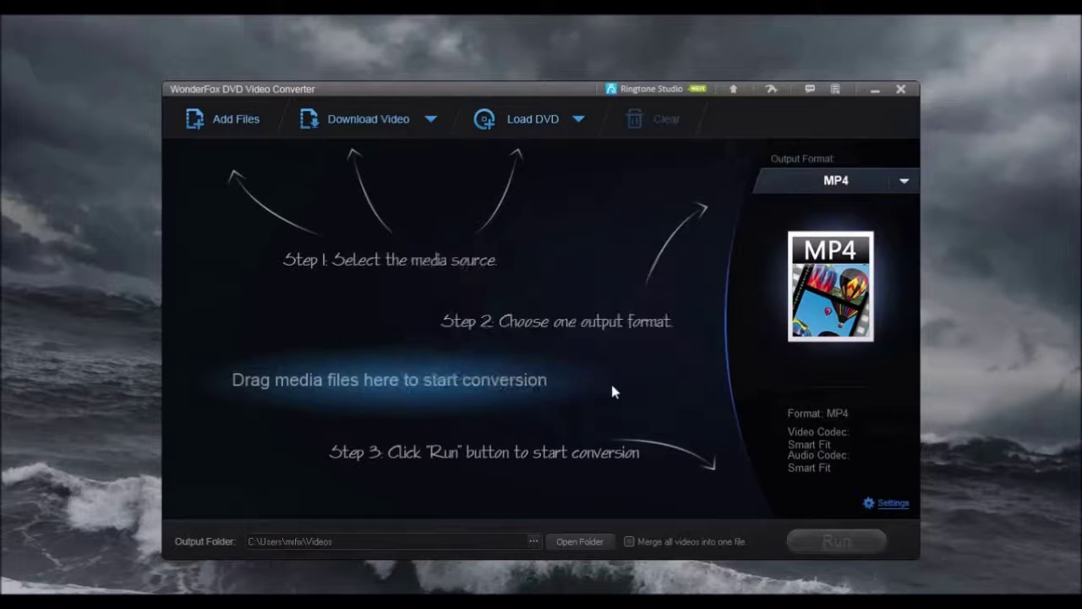
pyautogui.click(288, 156)
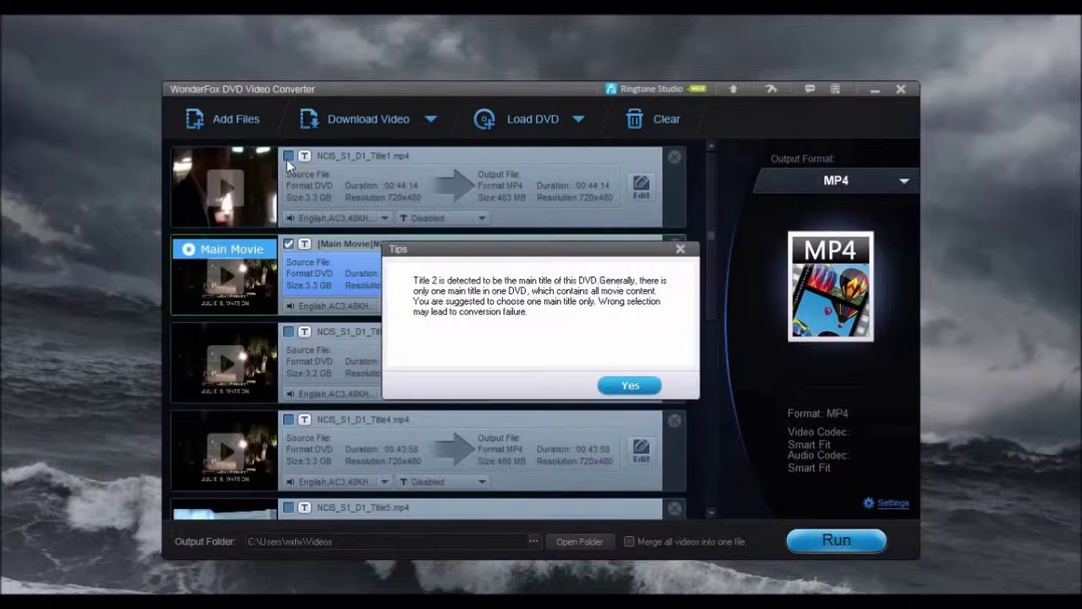
pyautogui.click(631, 388)
pyautogui.click(289, 332)
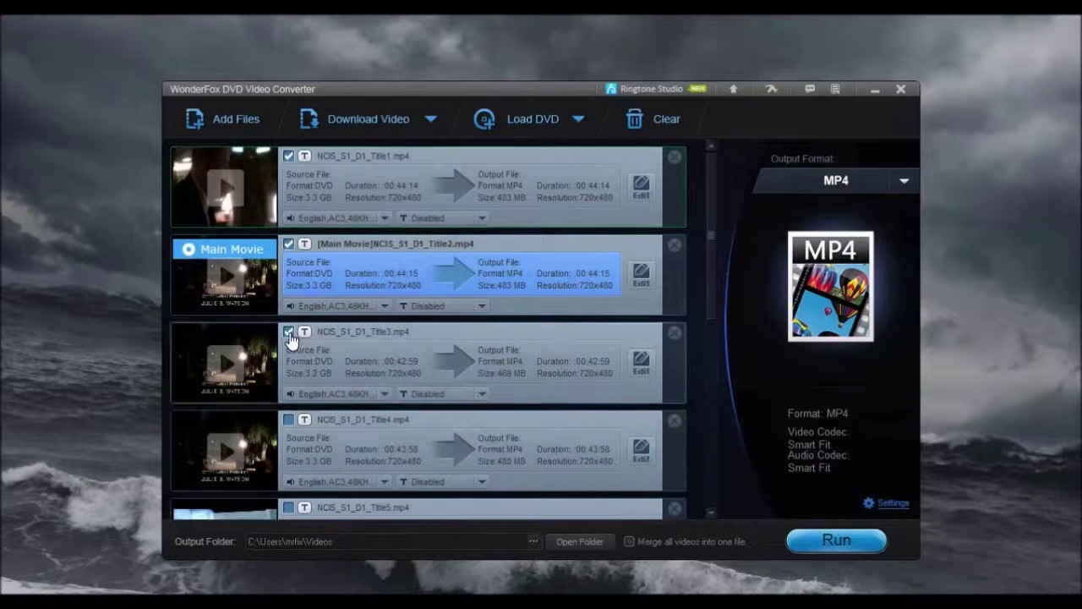
pyautogui.click(288, 420)
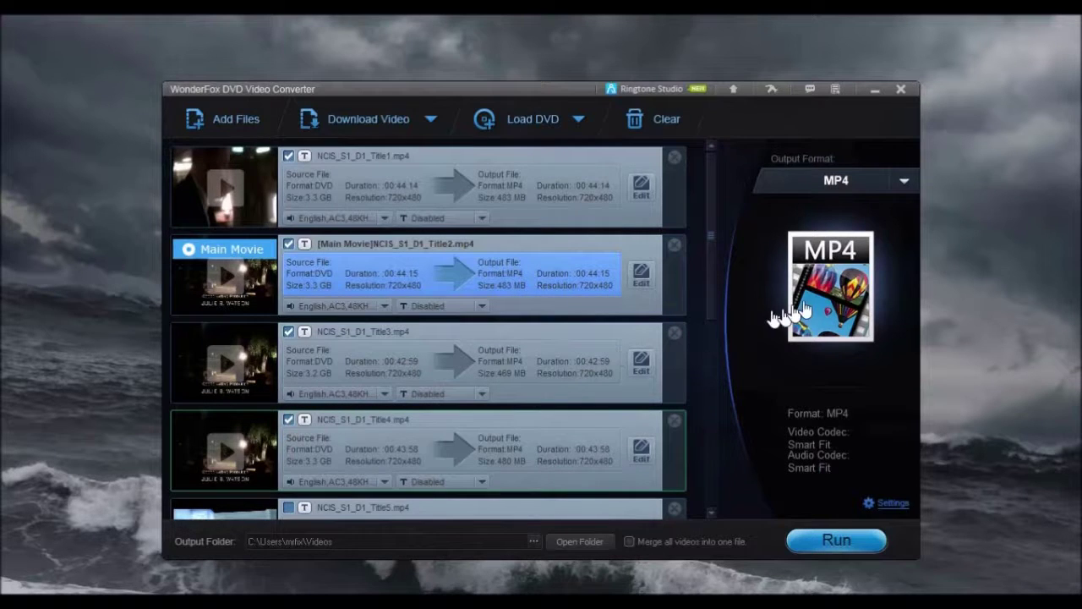
# - Set MPG output with Videos as the output folder and start converting the checked titles
pyautogui.click(845, 280)
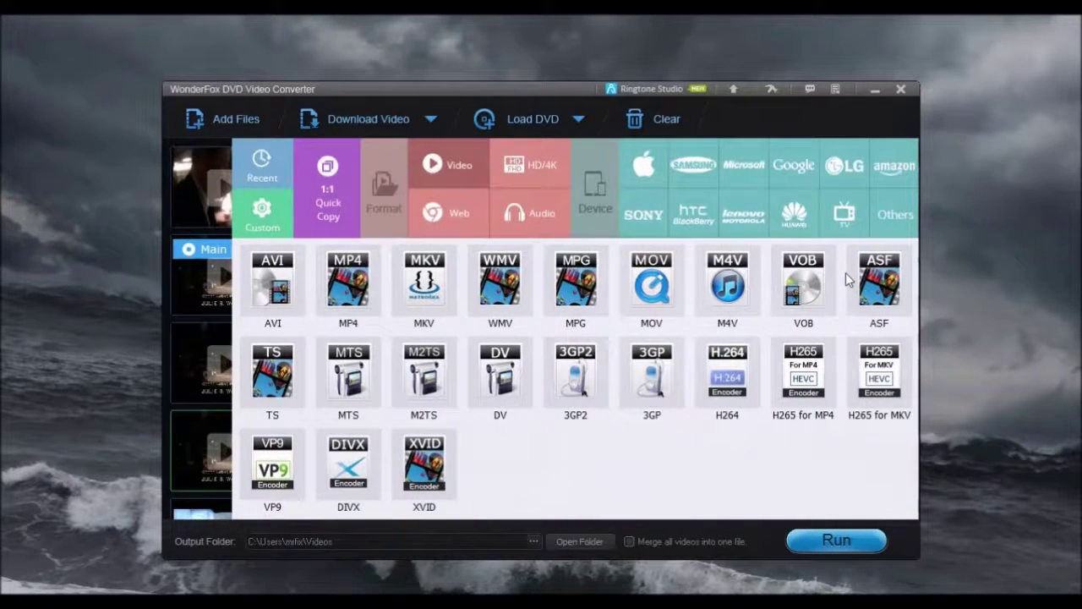
pyautogui.click(593, 276)
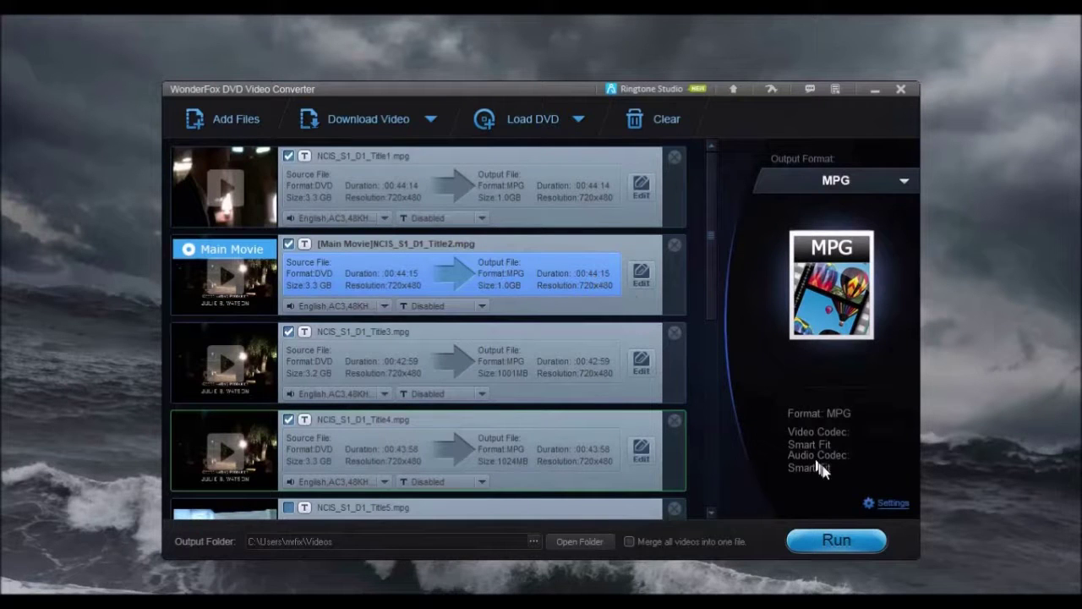
pyautogui.click(887, 505)
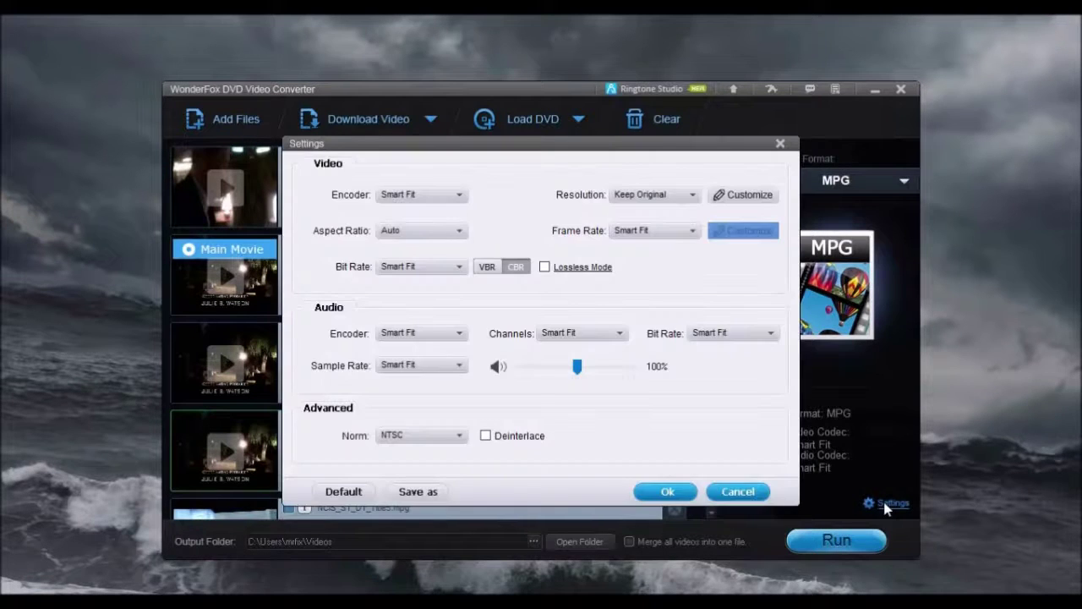
pyautogui.click(665, 491)
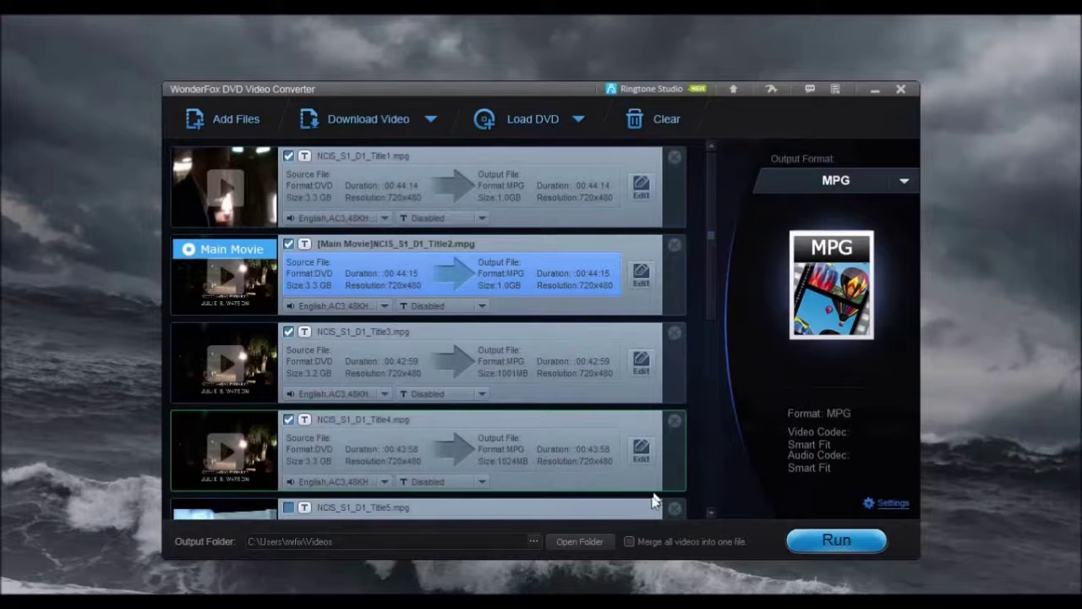
pyautogui.click(533, 541)
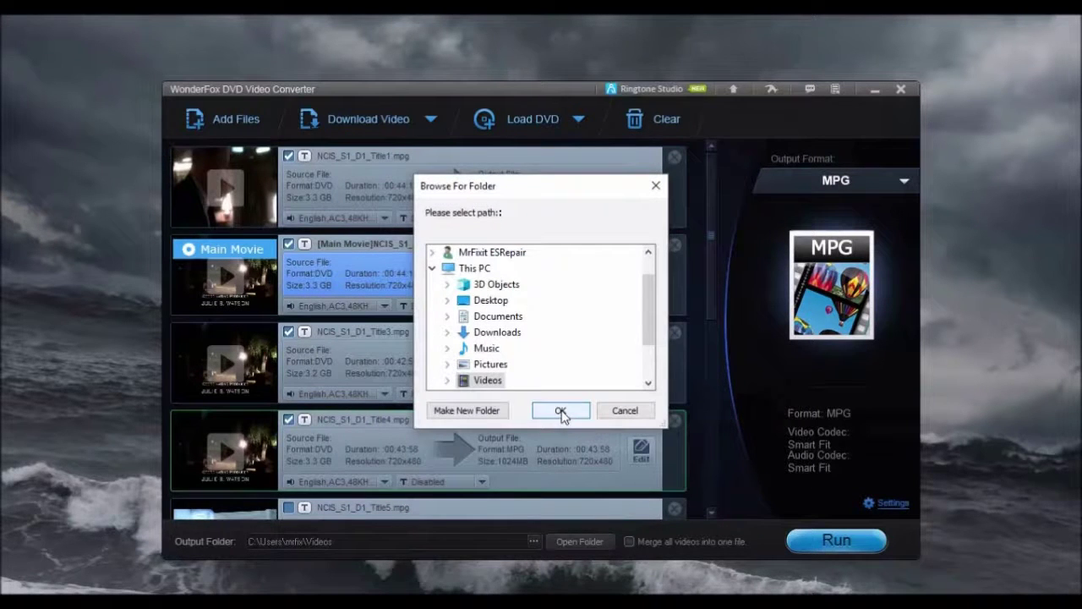
pyautogui.click(487, 381)
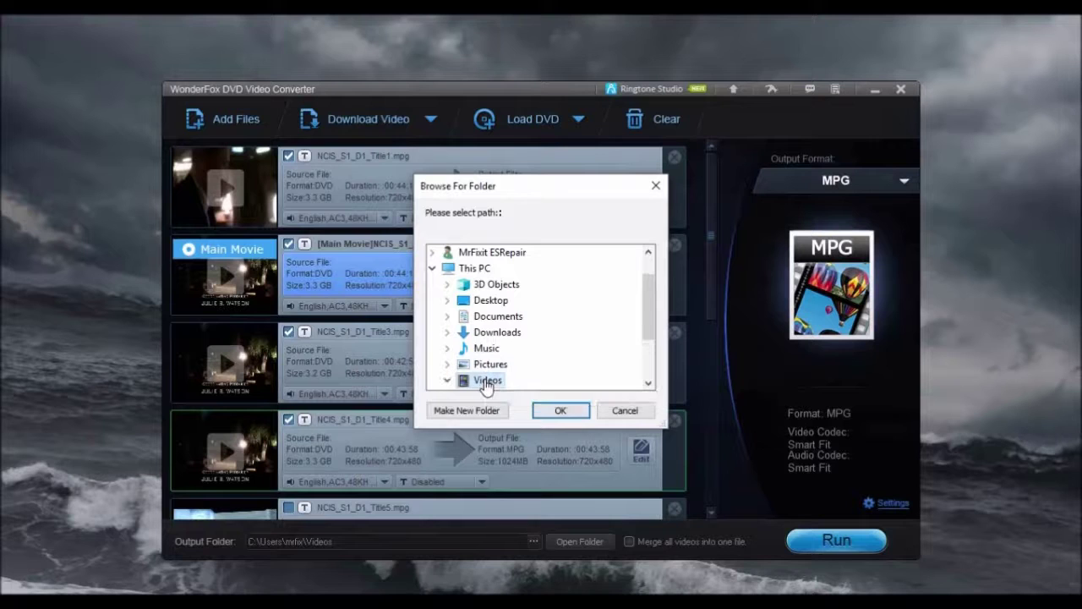
pyautogui.click(560, 411)
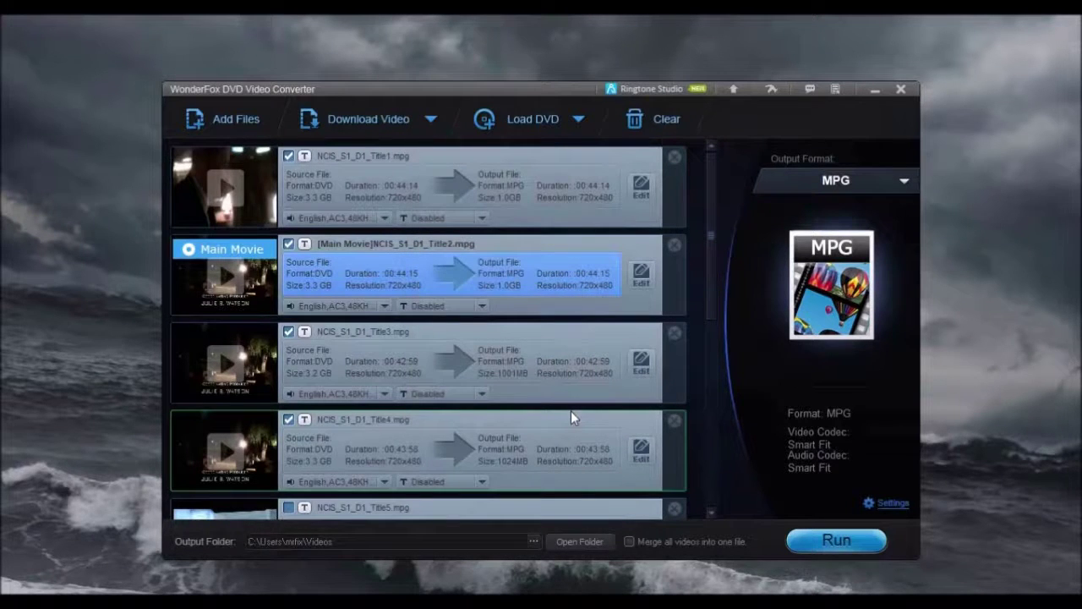
pyautogui.click(836, 542)
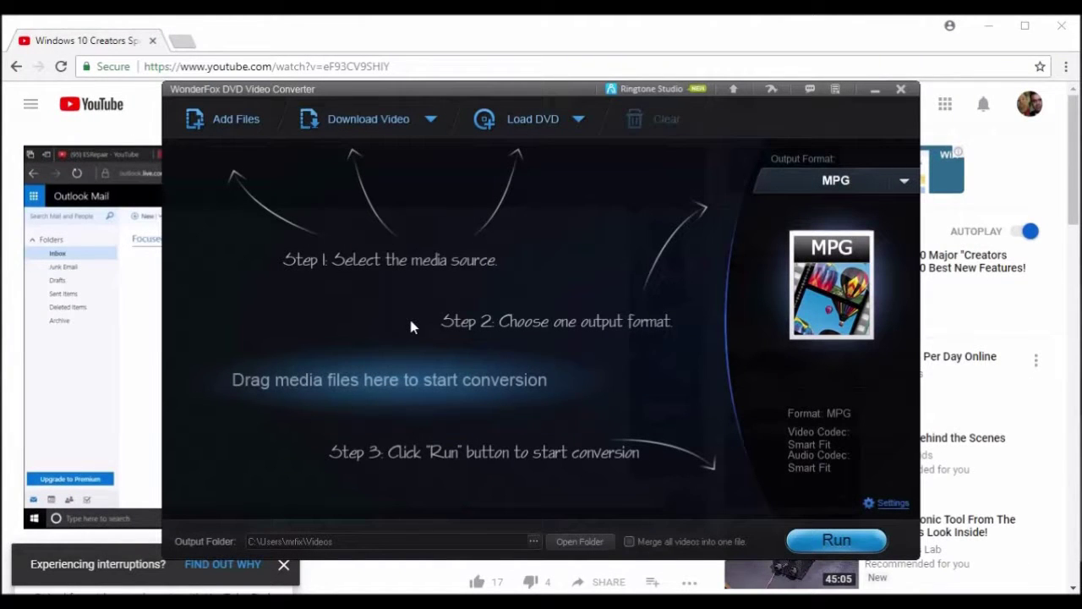
# - Open the Add New Download dialog to download an online video
pyautogui.click(362, 123)
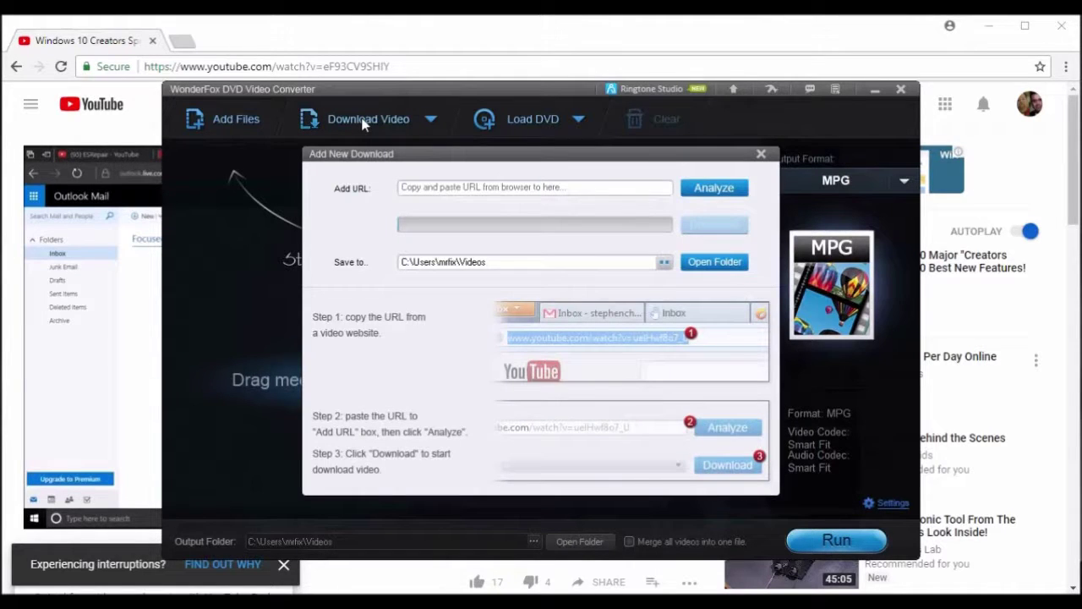
# - Copy the YouTube video's address from the browser and paste it into the URL field
pyautogui.click(273, 66)
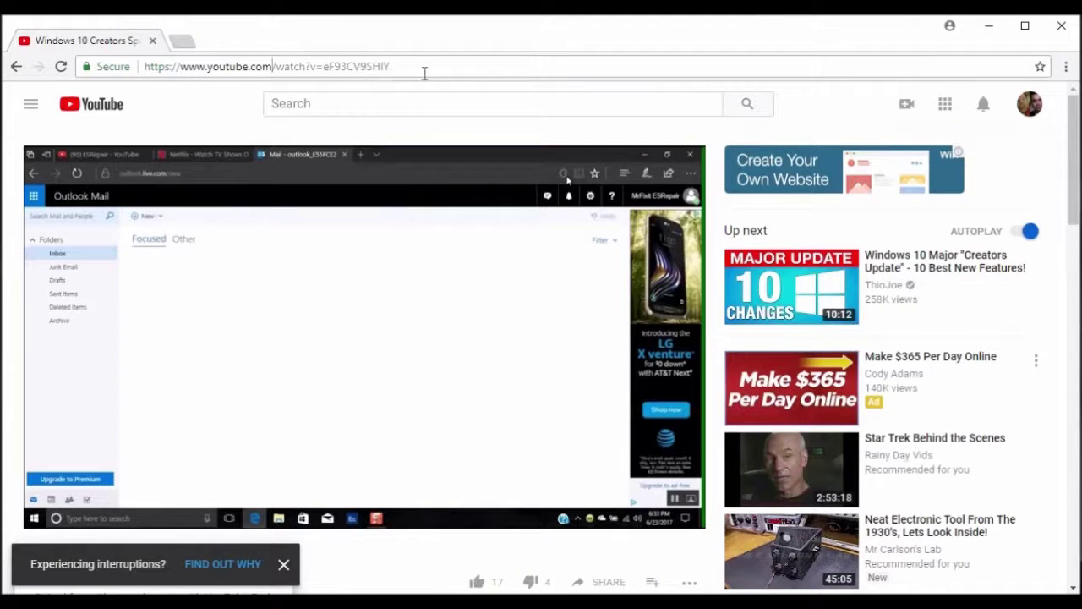
pyautogui.moveTo(425, 69); pyautogui.dragTo(93, 85)
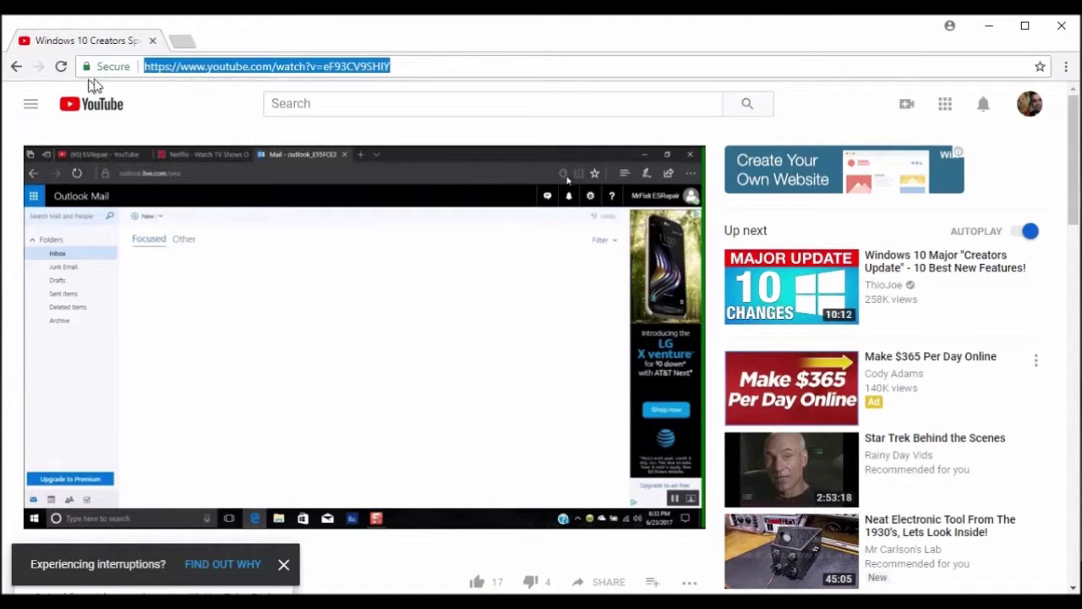
pyautogui.rightClick(212, 70)
pyautogui.click(264, 133)
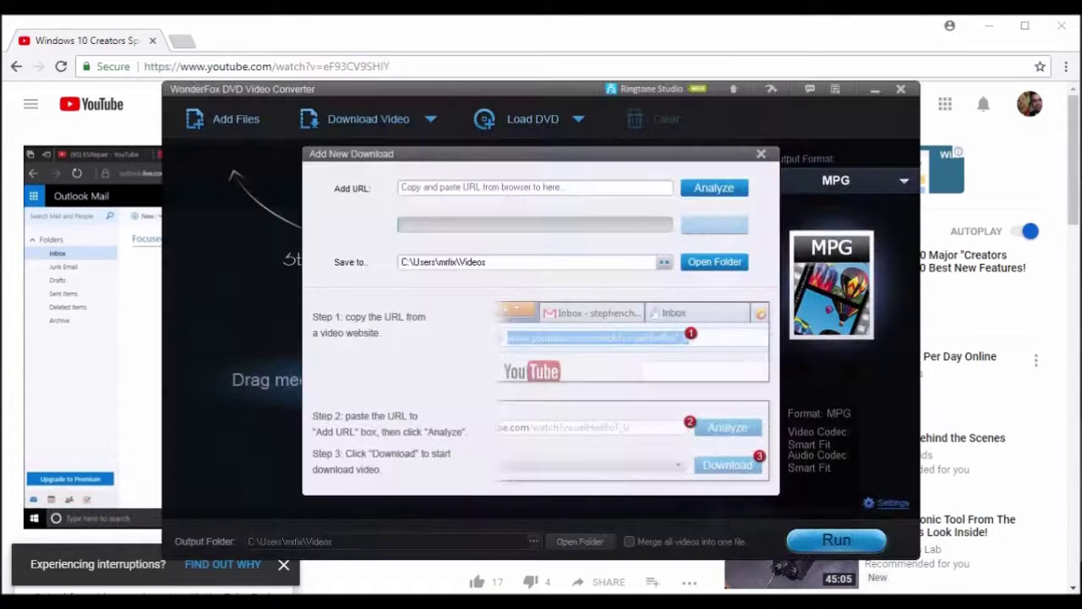
pyautogui.click(458, 186)
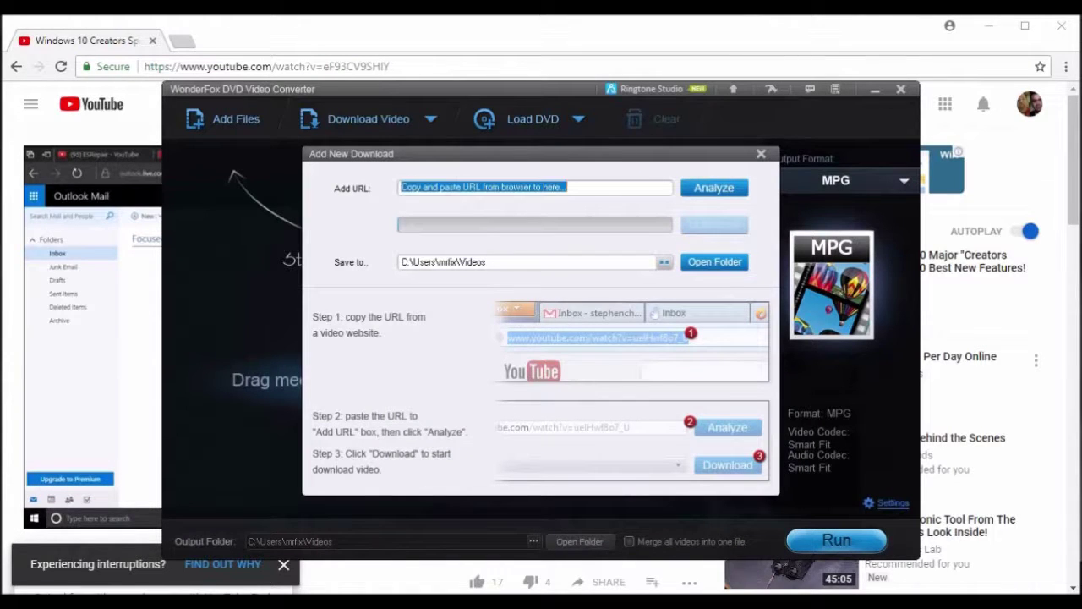
pyautogui.rightClick(445, 188)
pyautogui.click(484, 255)
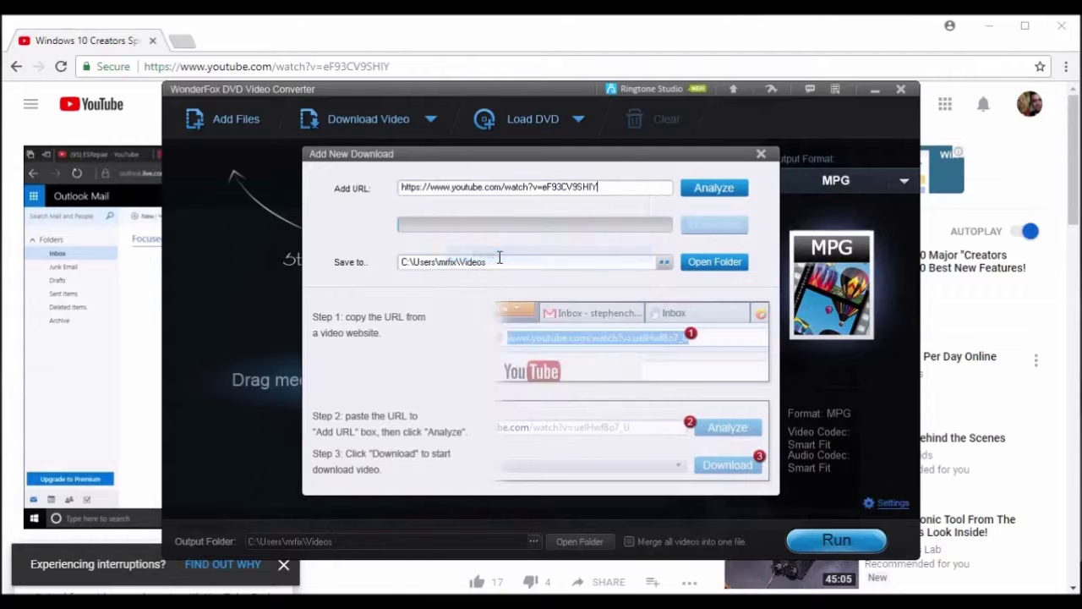
# - Analyze the link, keep the recommended 1280x720 mp4, save to Videos, and start downloading
pyautogui.click(710, 189)
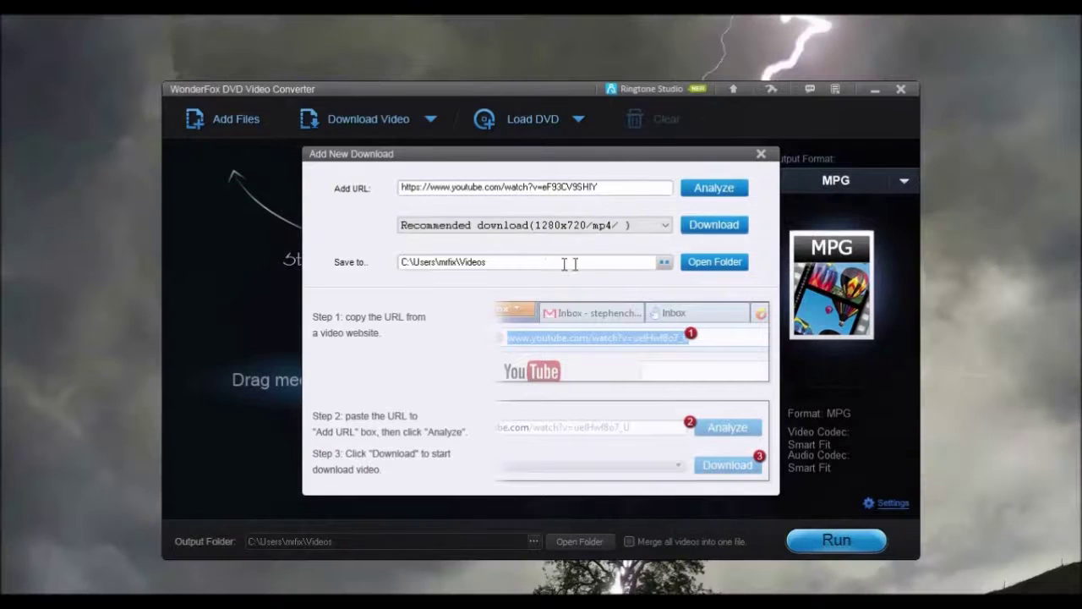
pyautogui.click(667, 226)
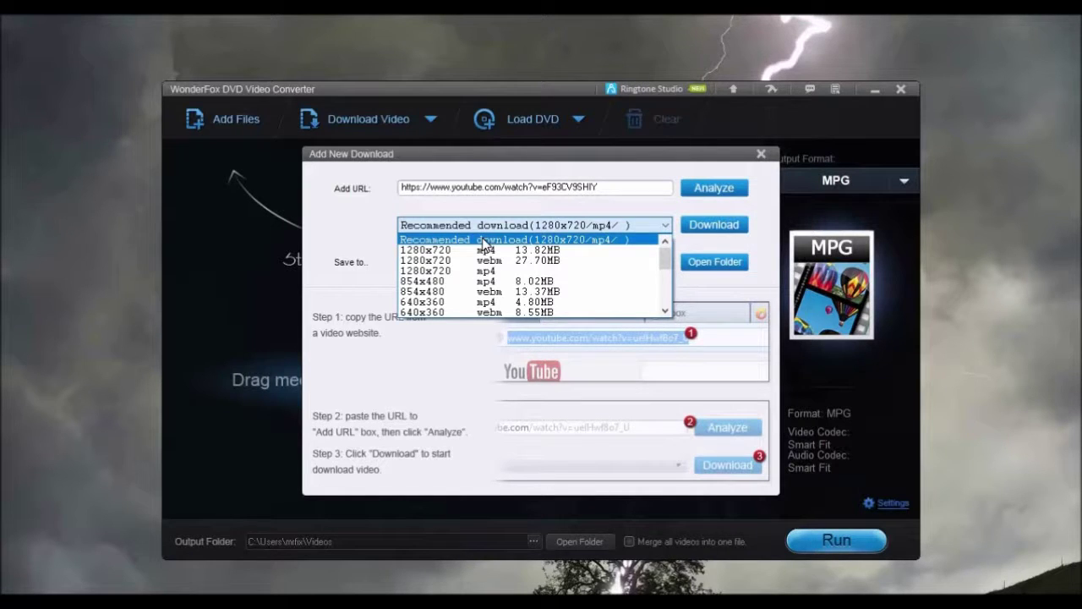
pyautogui.click(484, 240)
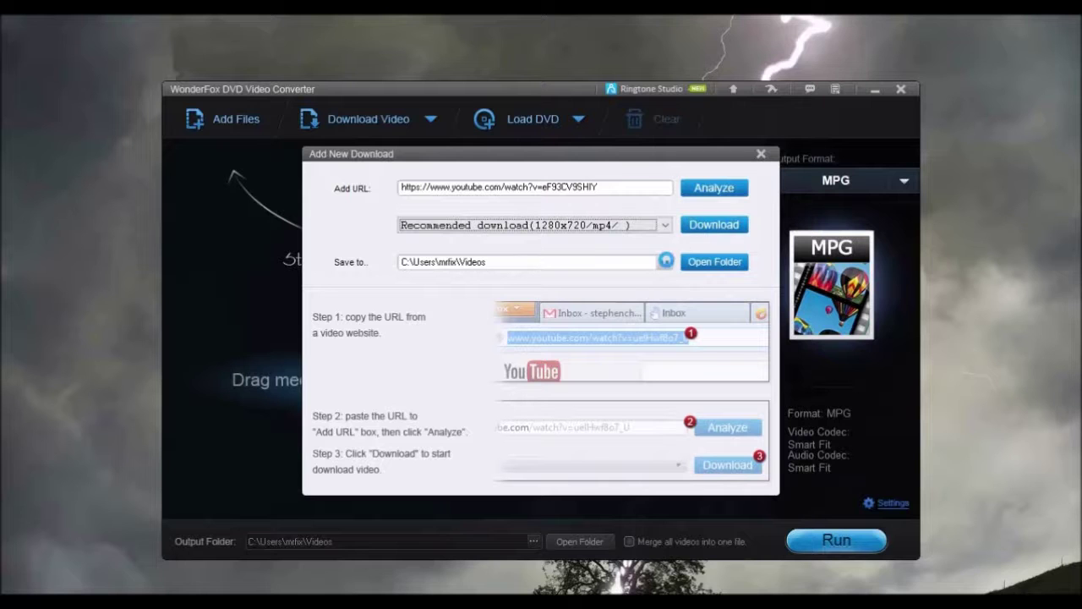
pyautogui.click(666, 260)
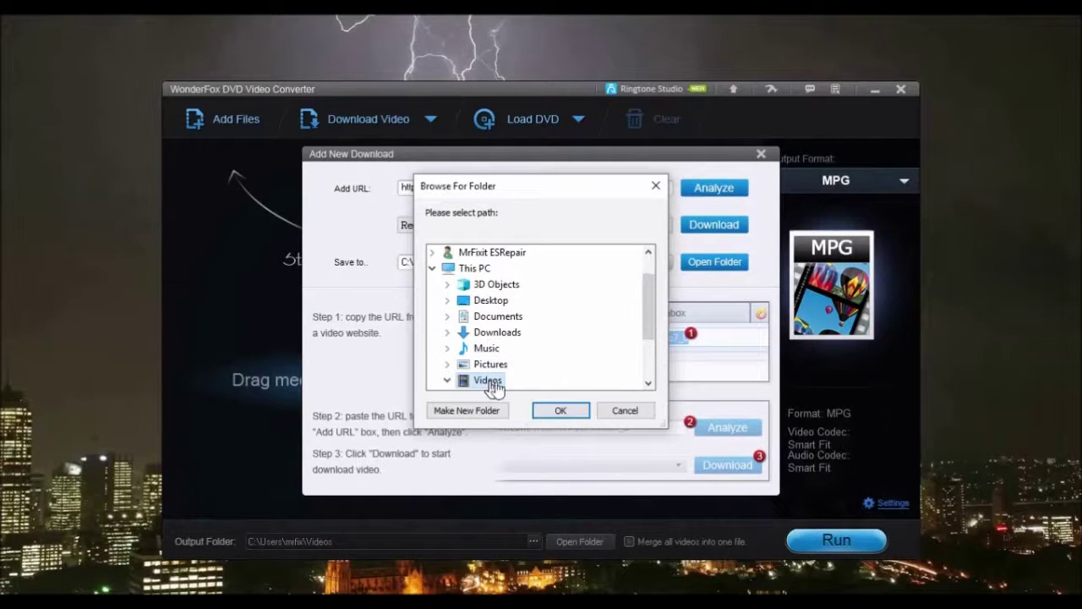
pyautogui.click(572, 411)
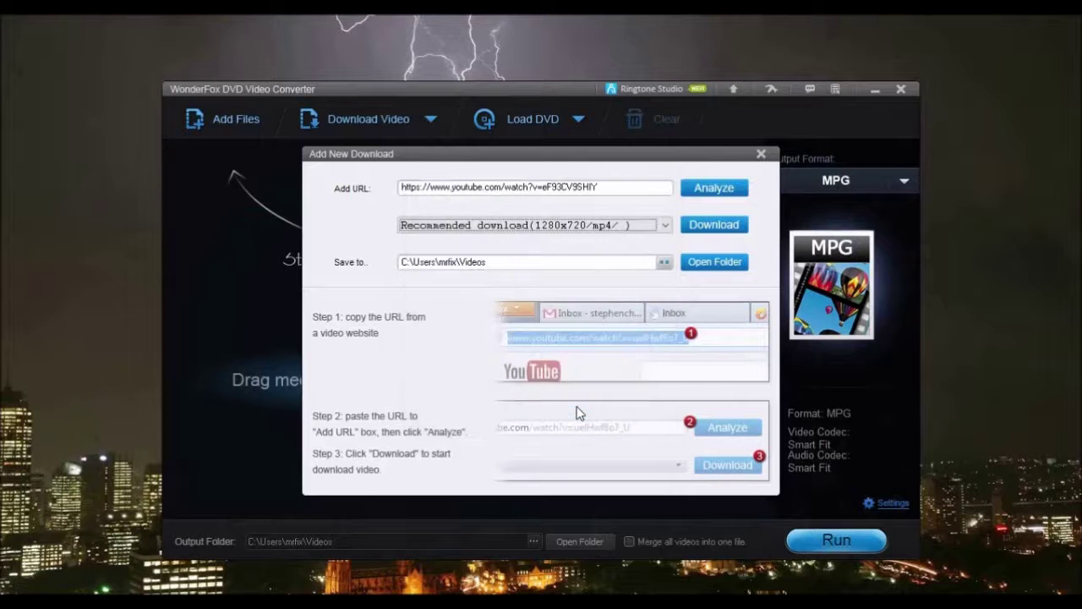
pyautogui.click(714, 224)
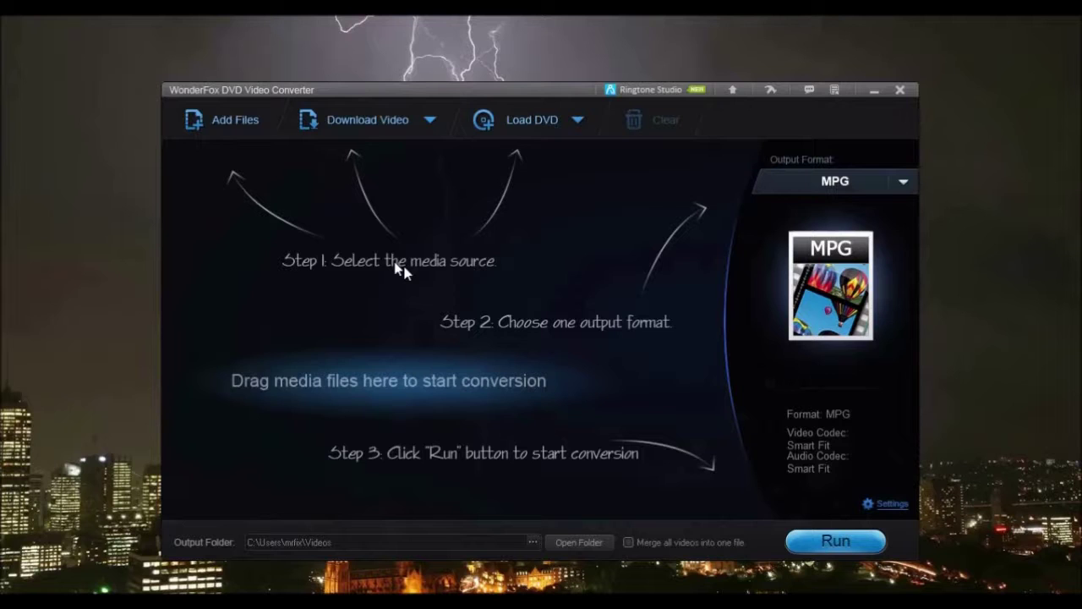
# - Add the Rapid Start Florescent Ballast FLV and Windows 10 Creators Update MP4 videos
pyautogui.click(239, 124)
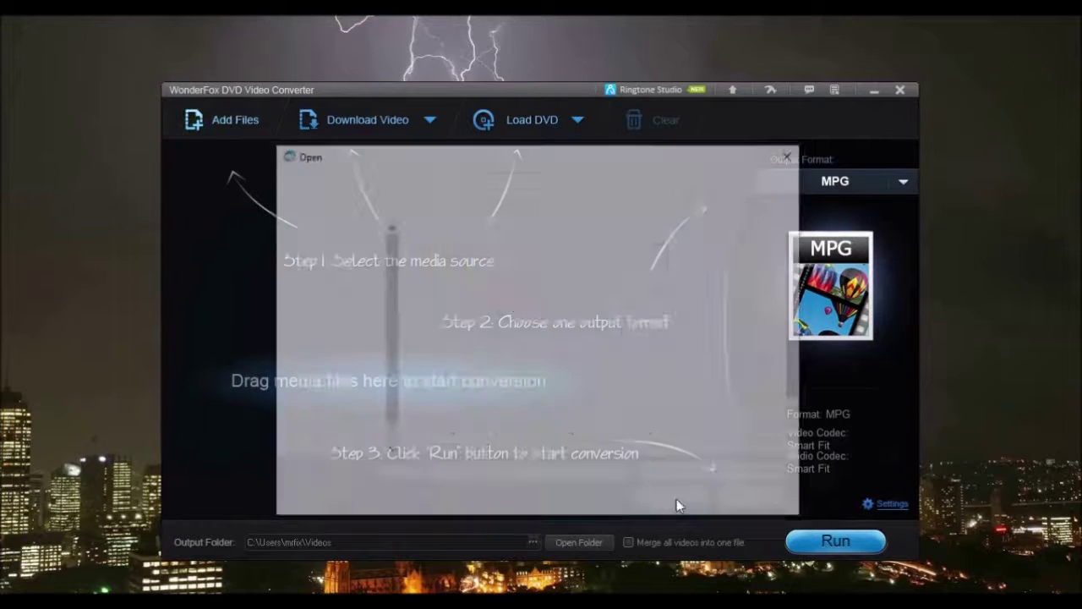
pyautogui.click(640, 289)
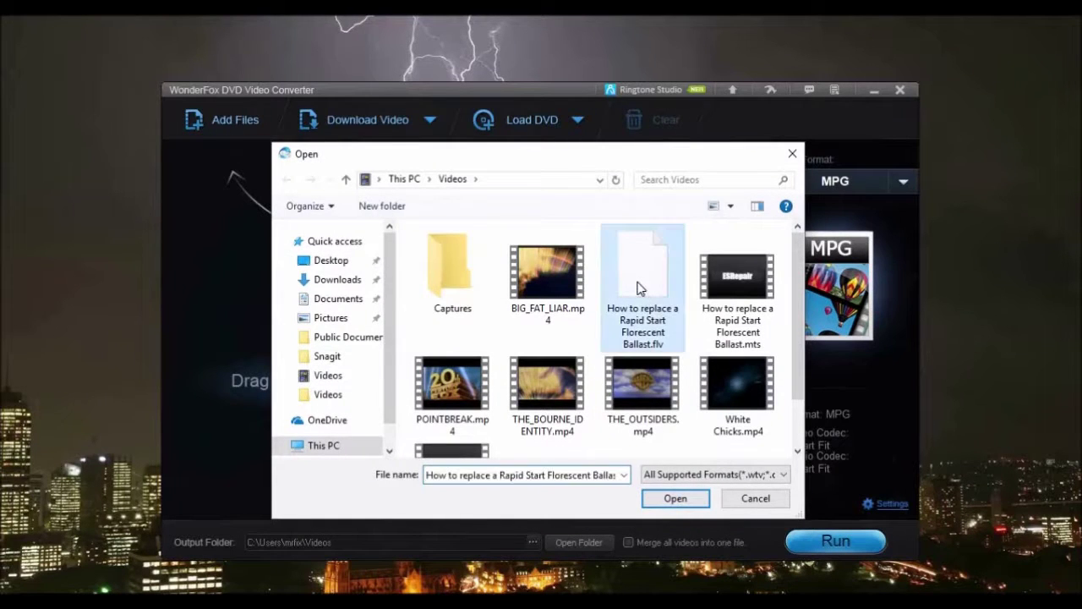
pyautogui.scroll(-1, 550, 380)
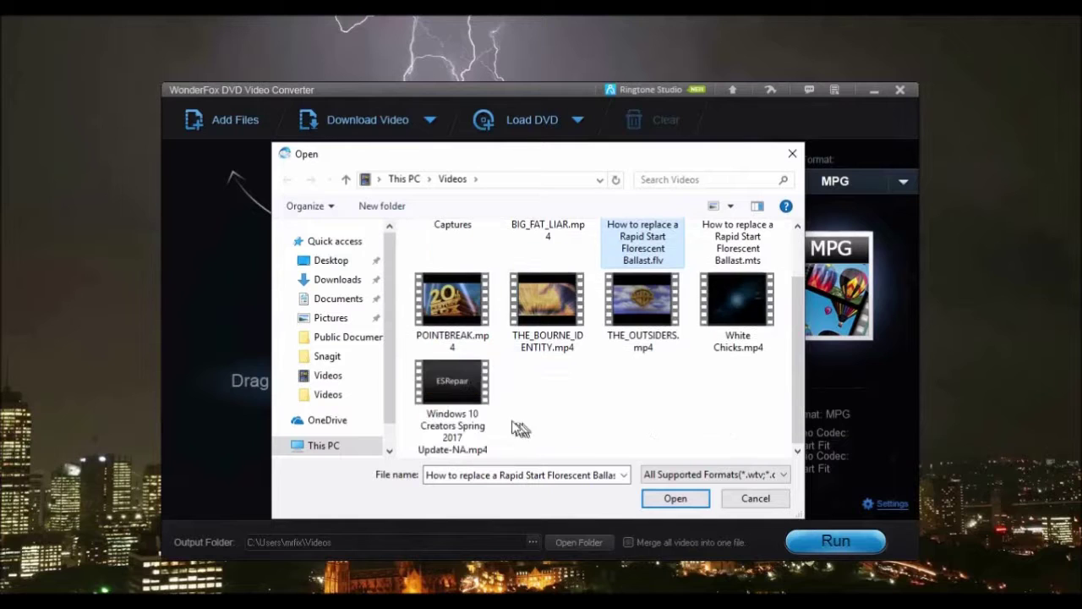
pyautogui.keyDown('ctrl'); pyautogui.click(441, 407); pyautogui.keyUp('ctrl')
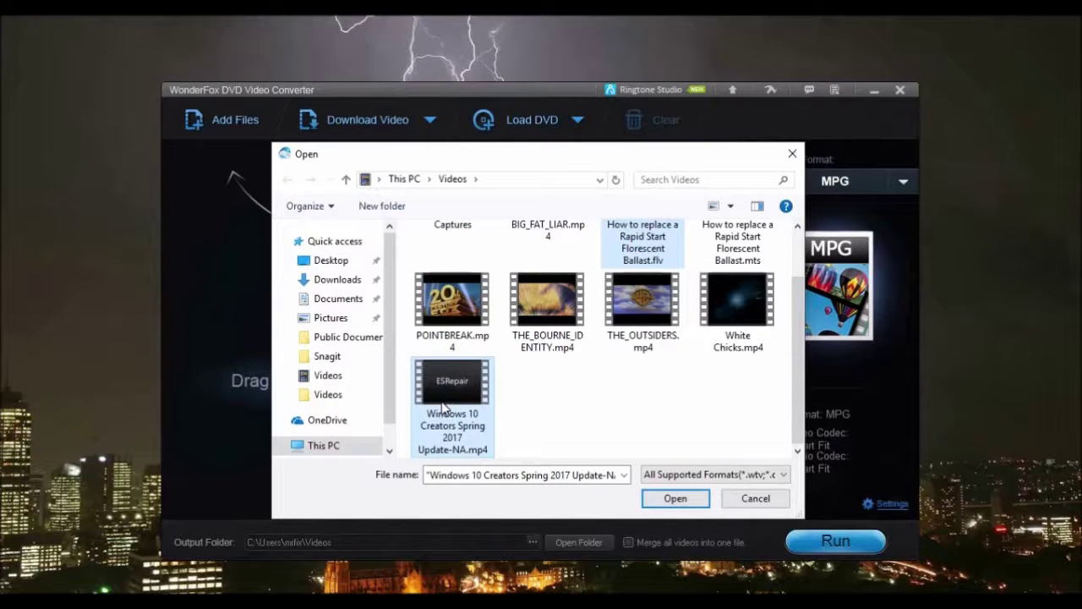
pyautogui.click(671, 500)
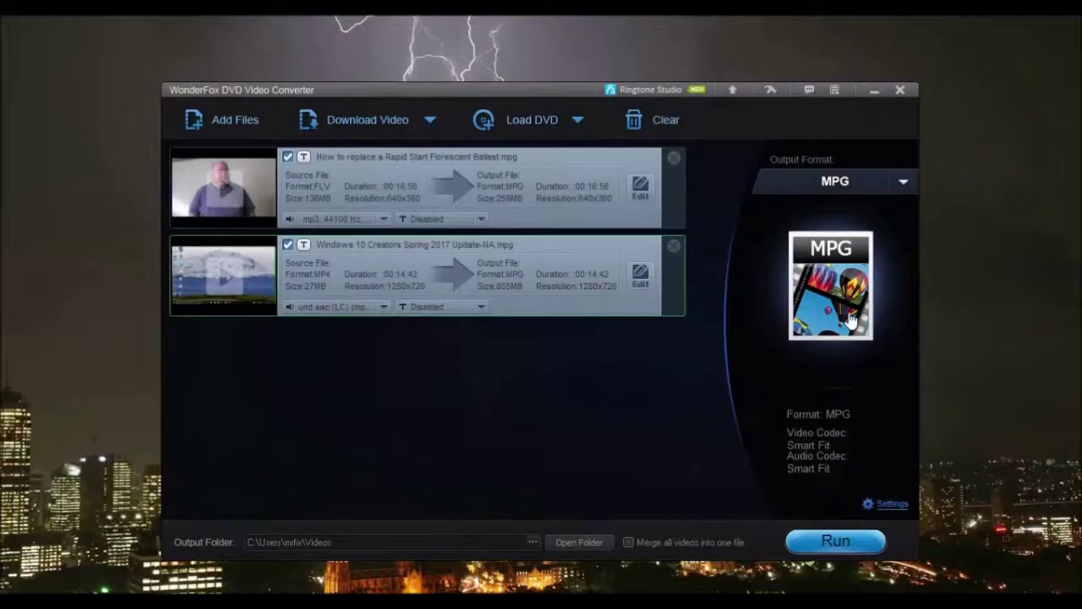
# - Keep MPG output and Videos as output folder, then start converting both videos
pyautogui.click(845, 317)
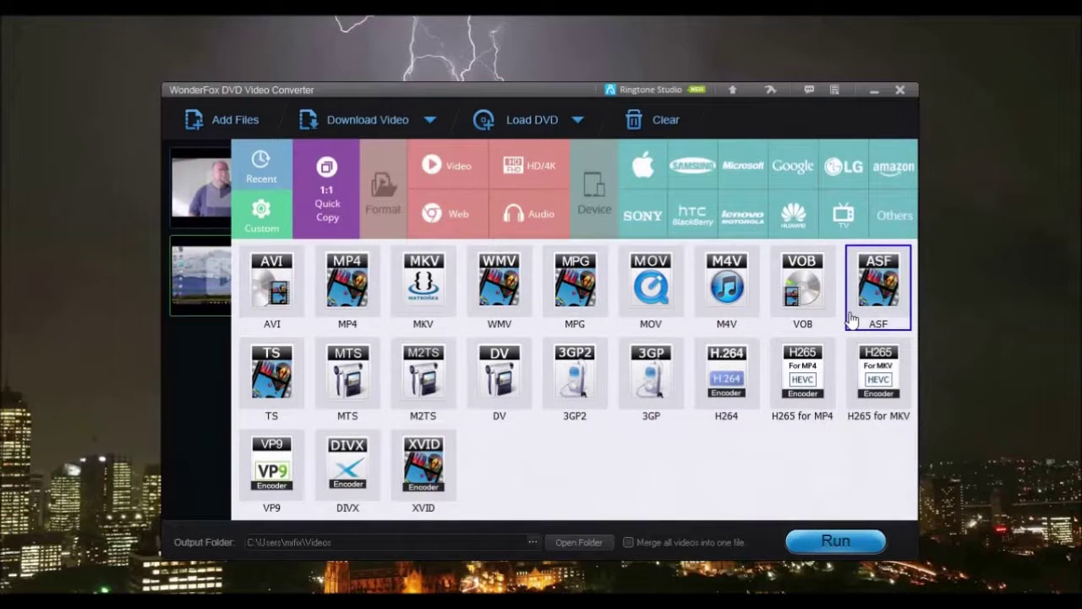
pyautogui.click(581, 292)
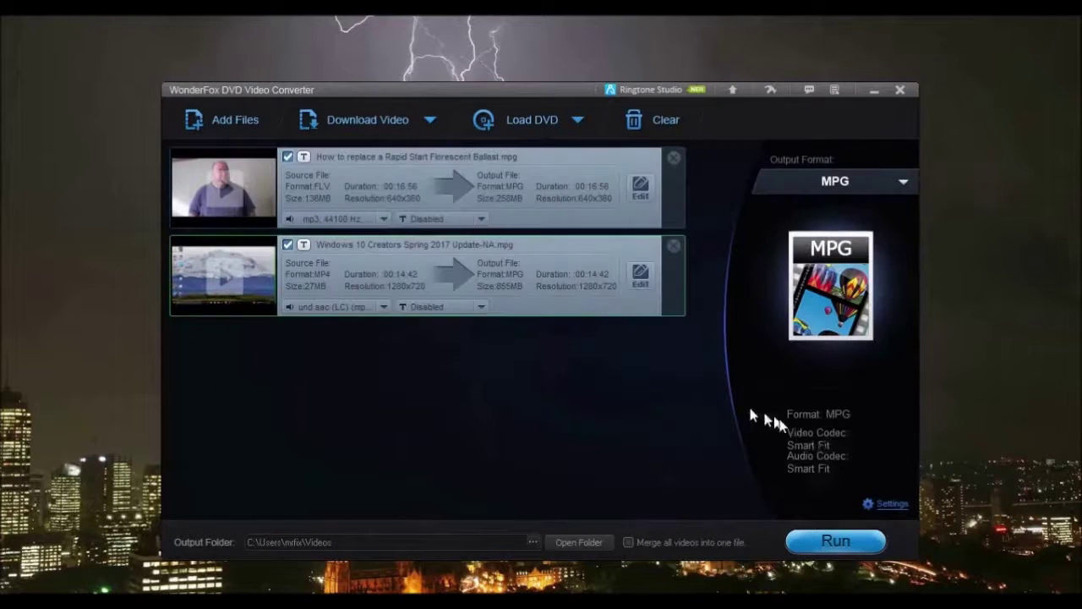
pyautogui.click(879, 505)
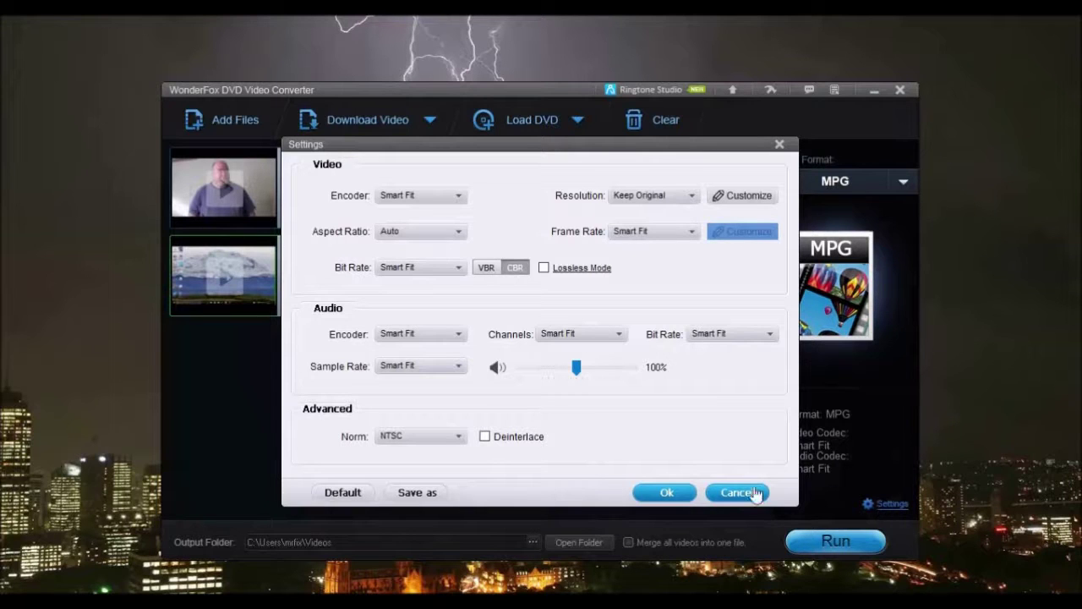
pyautogui.click(667, 492)
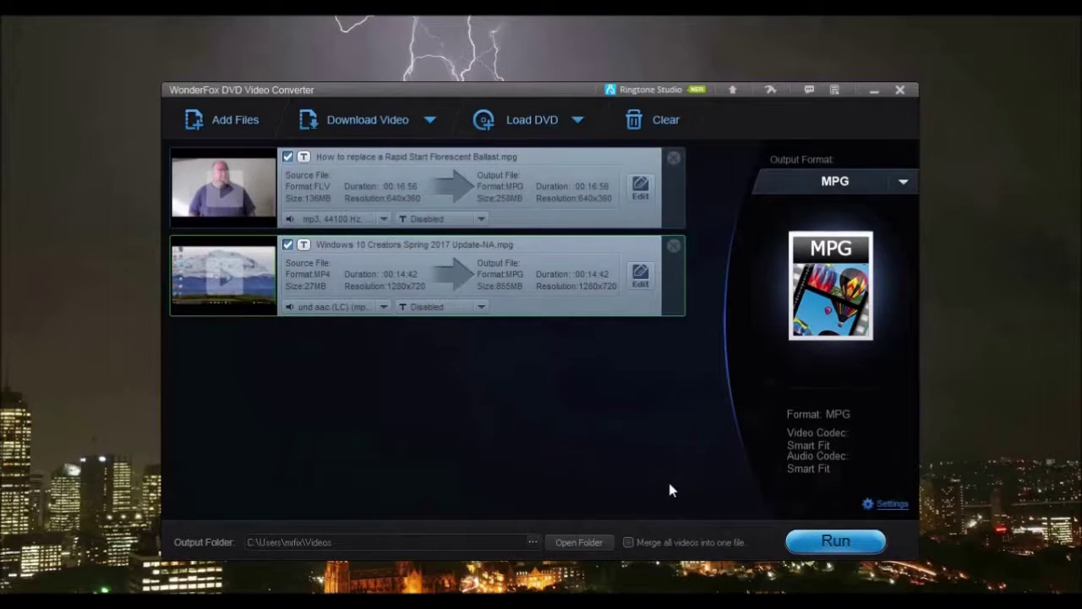
pyautogui.click(533, 542)
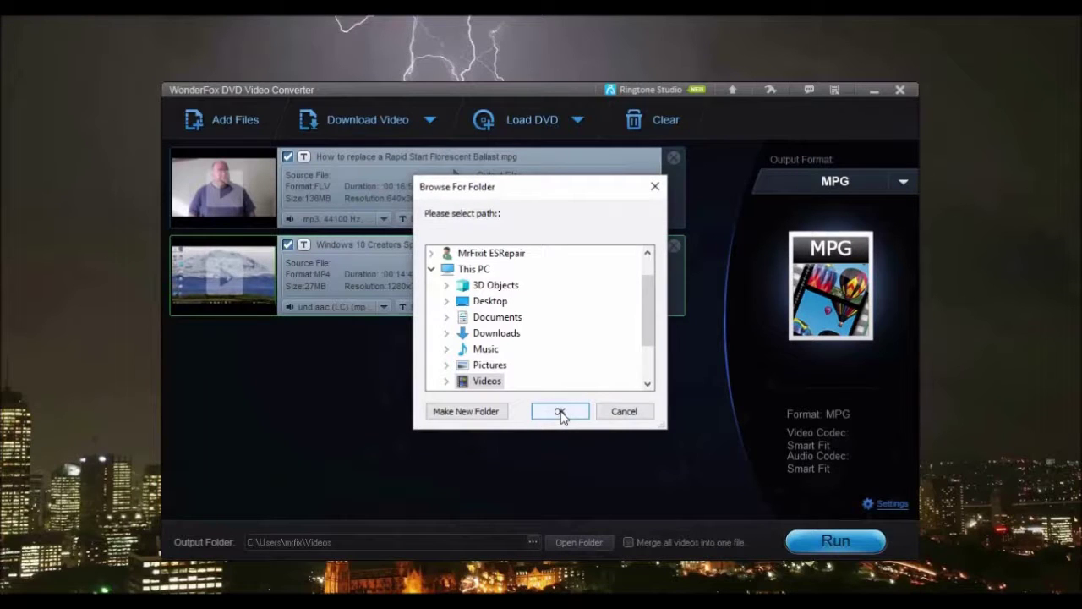
pyautogui.click(560, 412)
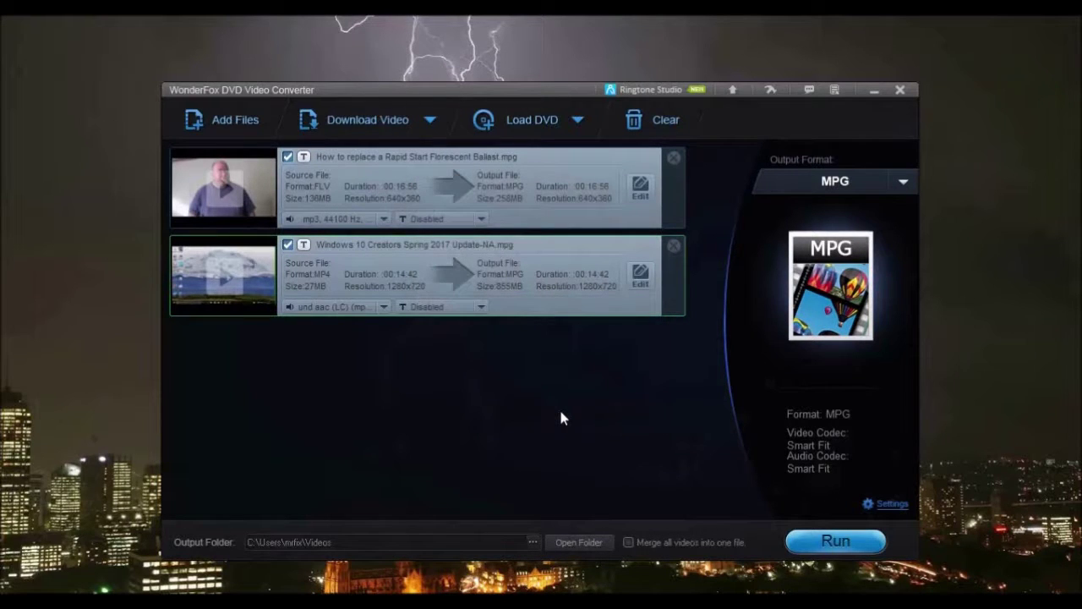
pyautogui.click(838, 548)
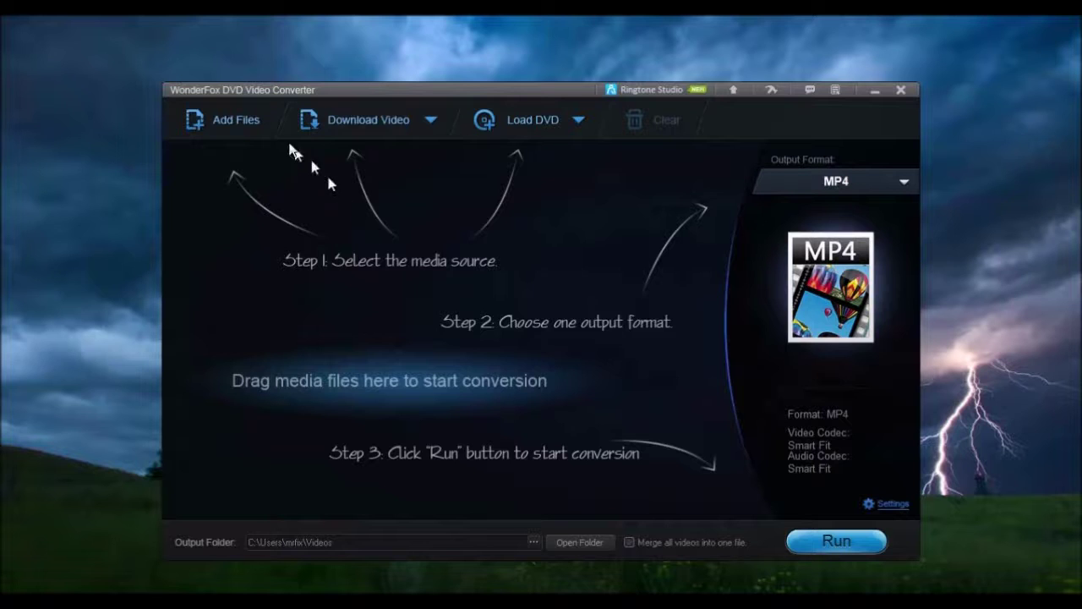
# - Add the ballast FLV and Windows 10 Creators Update videos to the conversion list
pyautogui.click(224, 119)
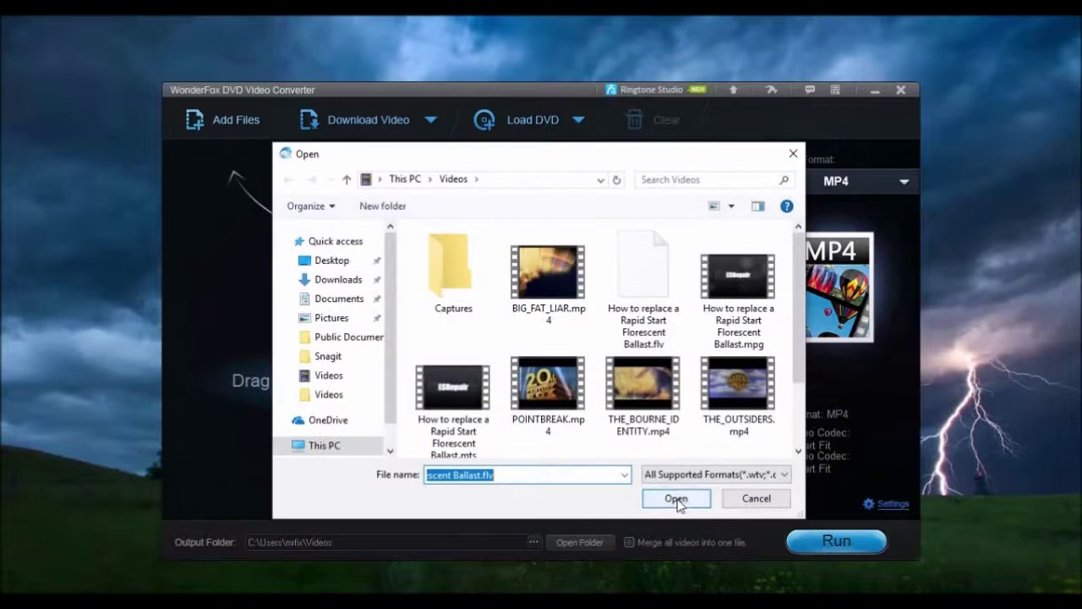
pyautogui.click(663, 285)
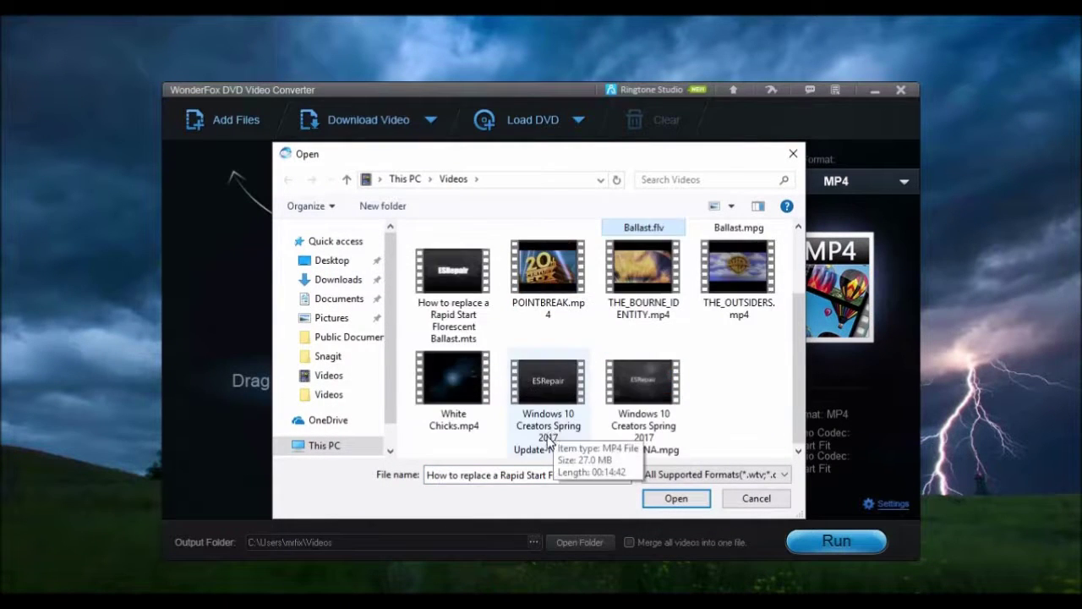
pyautogui.click(552, 381)
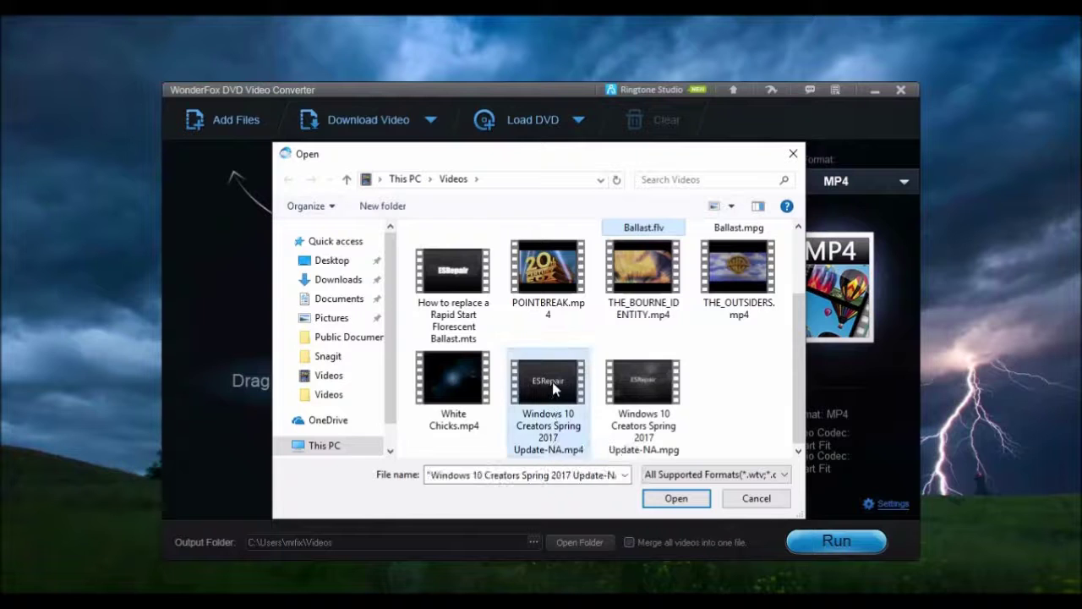
pyautogui.click(666, 503)
# - Convert both to MPG in Videos with 'Merge all videos into one file' ticked
pyautogui.click(826, 286)
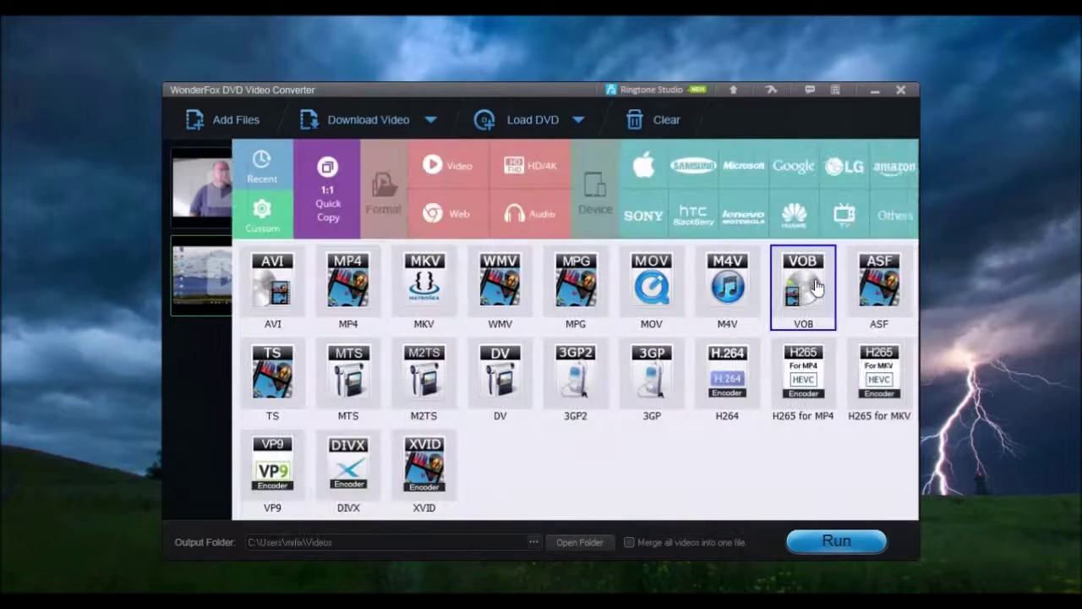
pyautogui.click(577, 272)
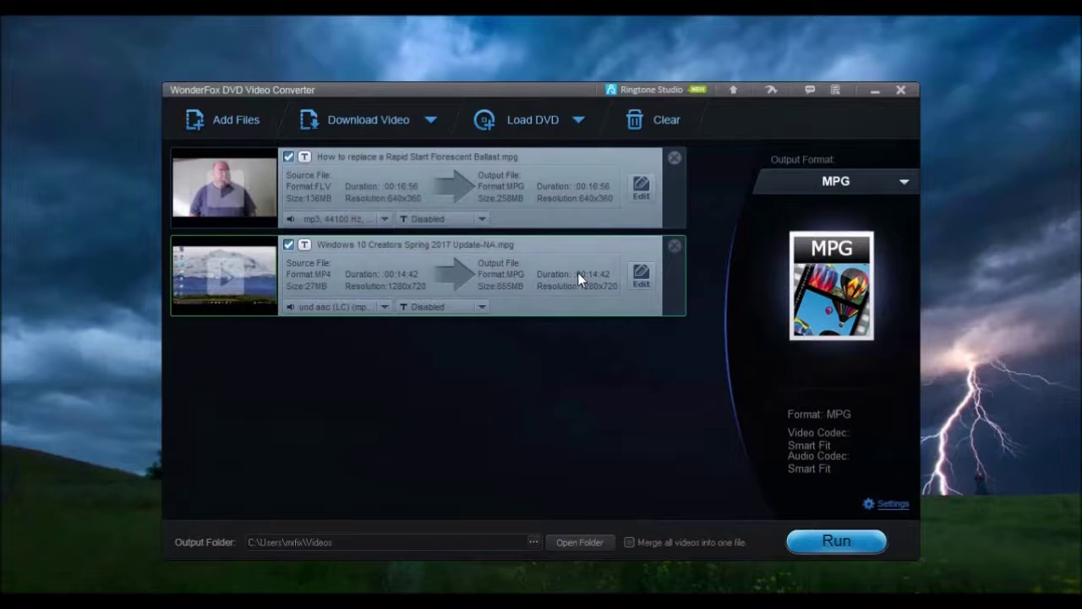
pyautogui.click(881, 505)
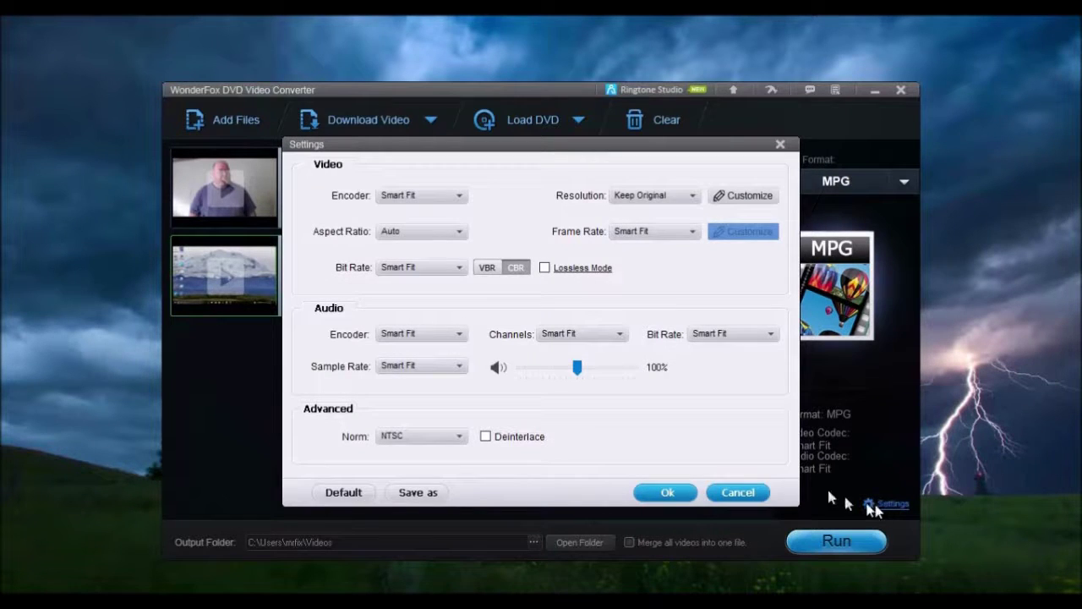
pyautogui.click(681, 495)
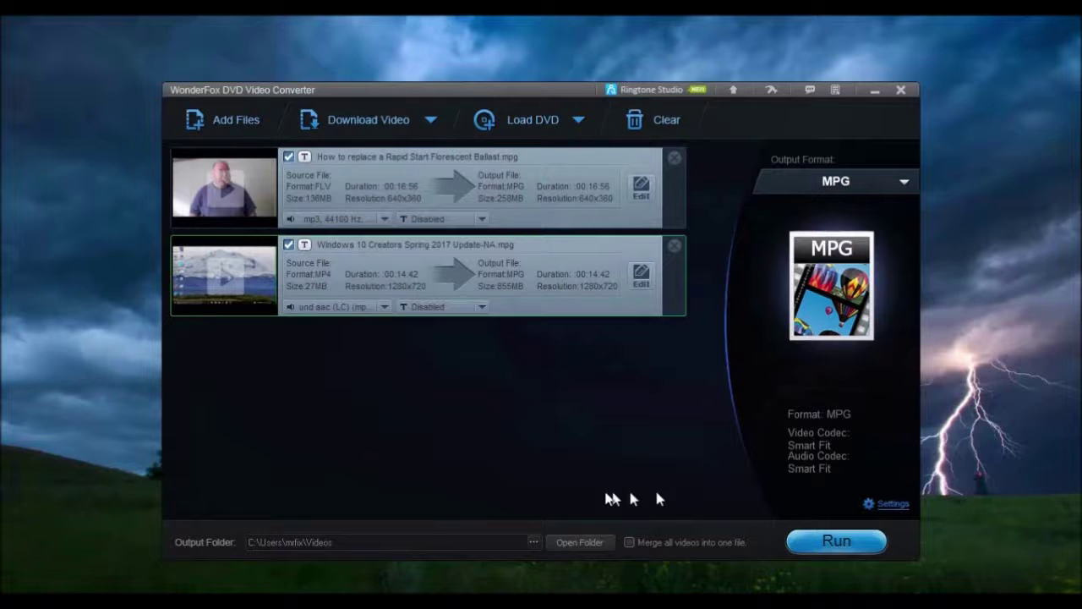
pyautogui.click(533, 543)
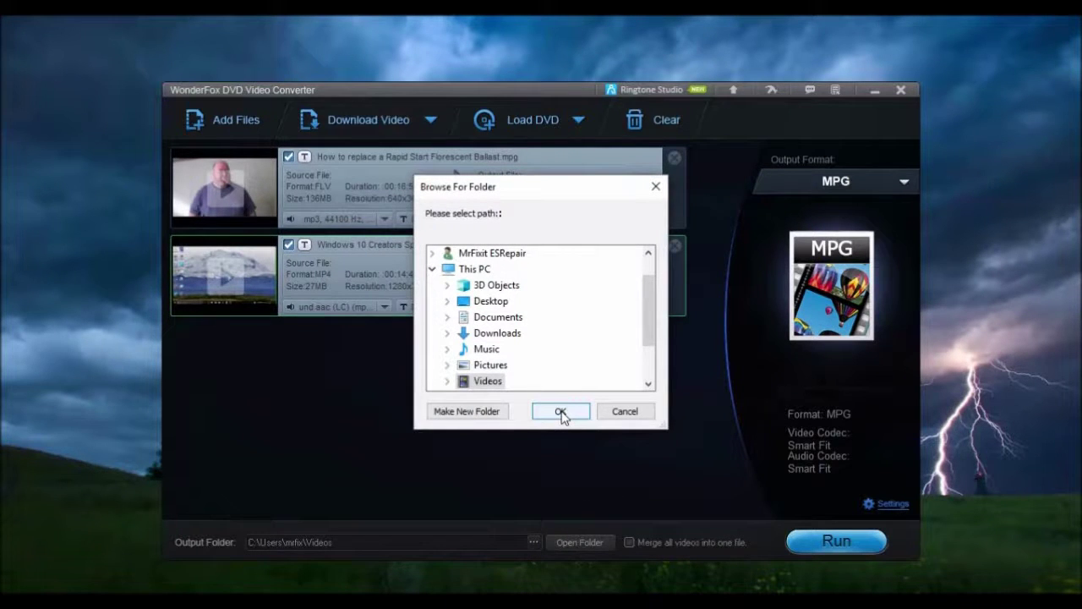
pyautogui.click(560, 412)
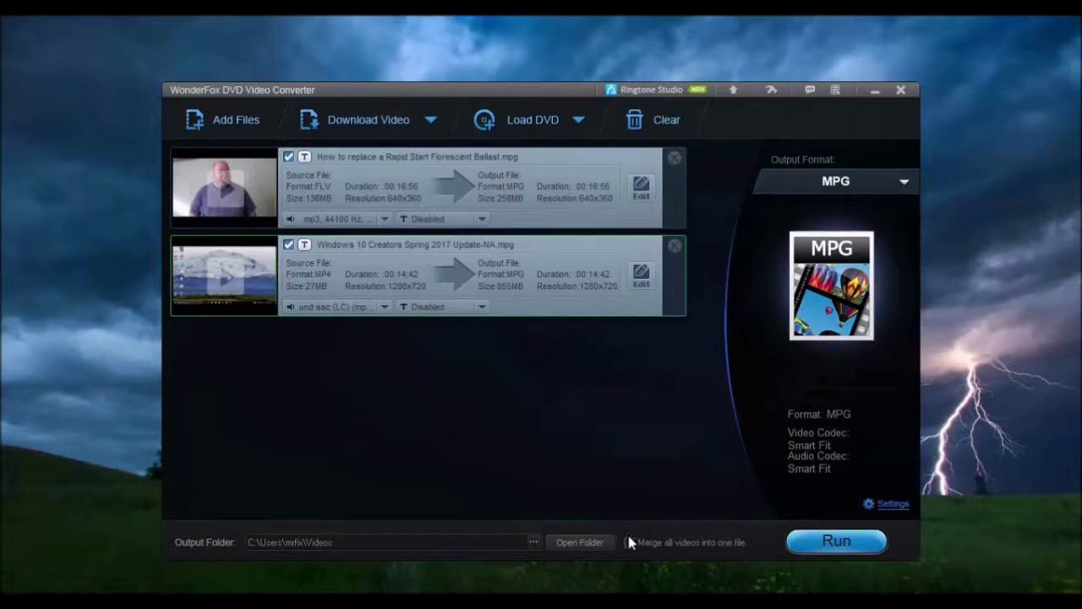
pyautogui.click(629, 544)
pyautogui.click(830, 552)
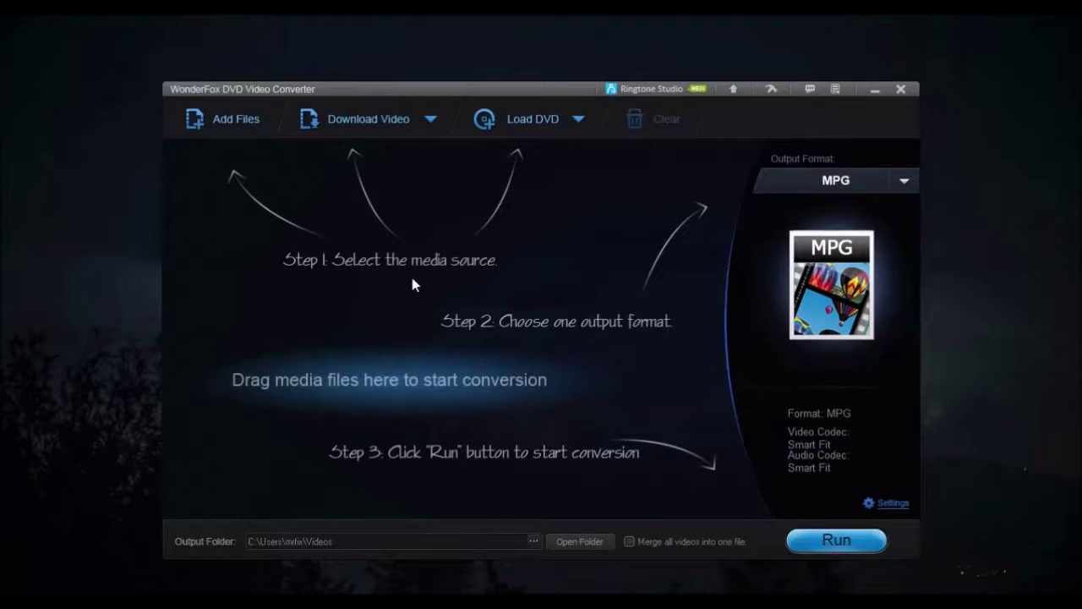
# - Add How to replace a Rapid Start Florescent Ballast_1.mpg and open its Edit window
pyautogui.click(236, 120)
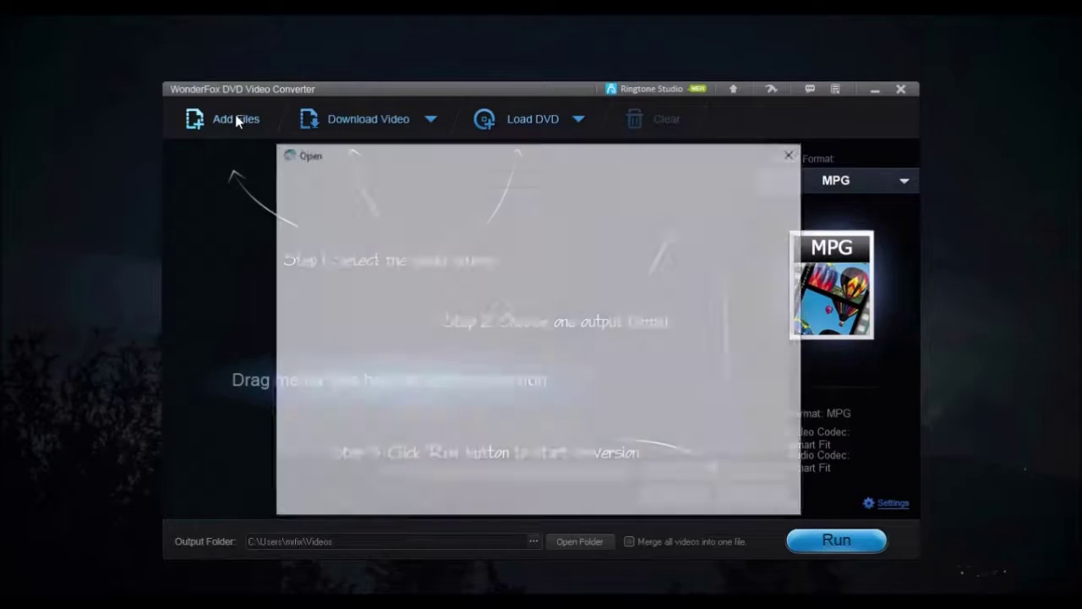
pyautogui.click(548, 386)
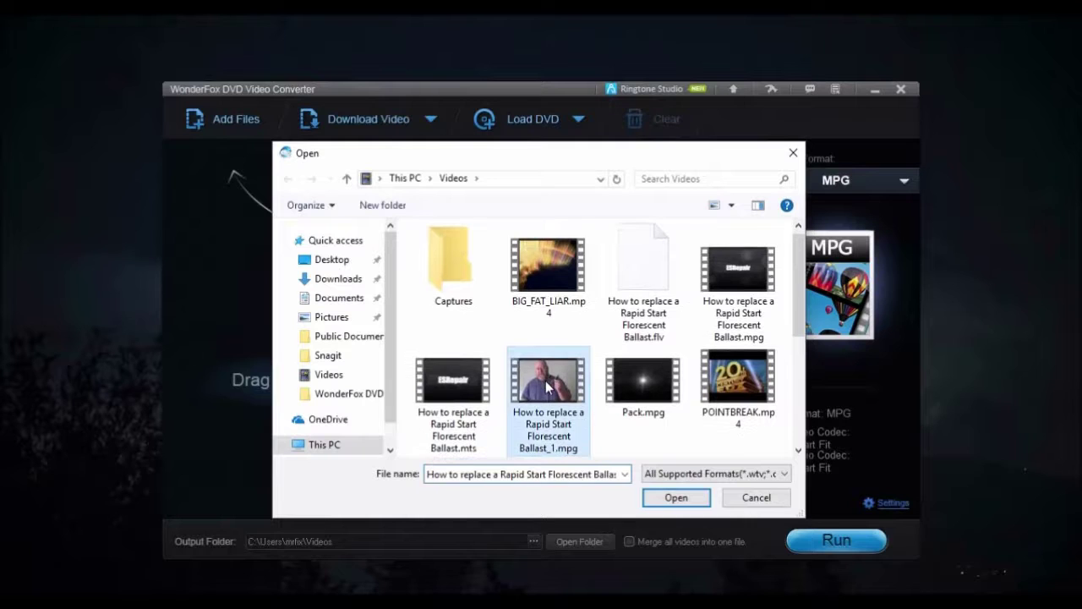
pyautogui.click(677, 499)
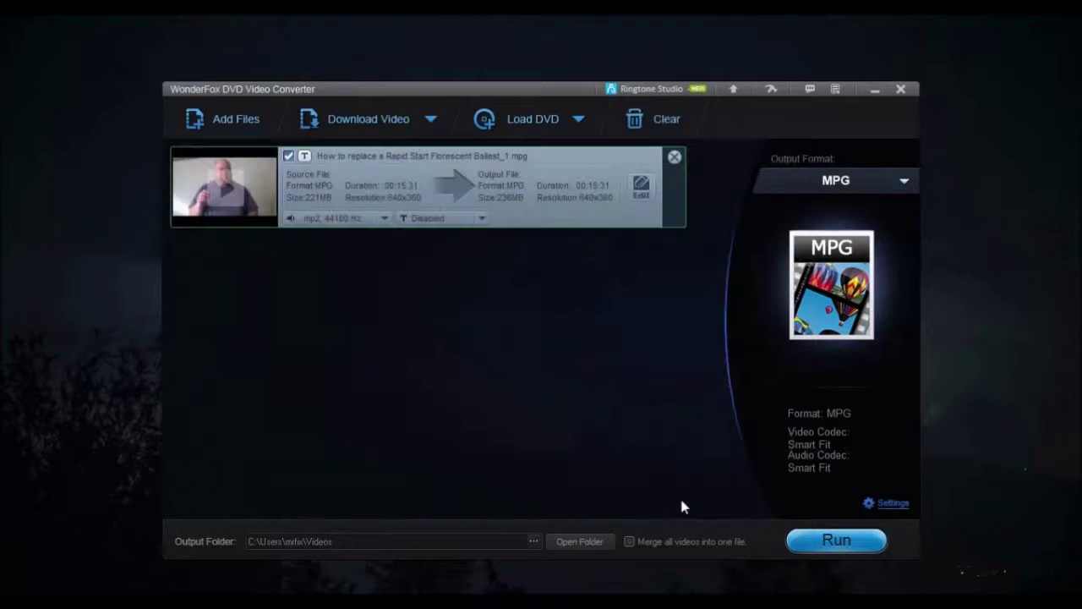
pyautogui.click(642, 188)
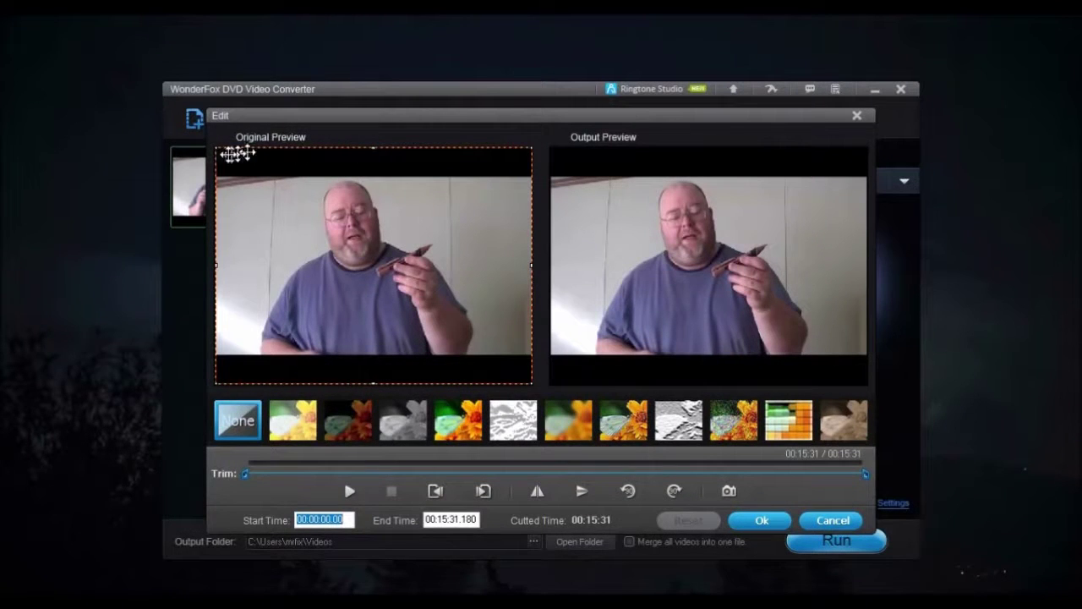
# - Crop the frame to the man's face and apply the pencil-sketch effect after trying others
pyautogui.moveTo(217, 148); pyautogui.dragTo(344, 264)
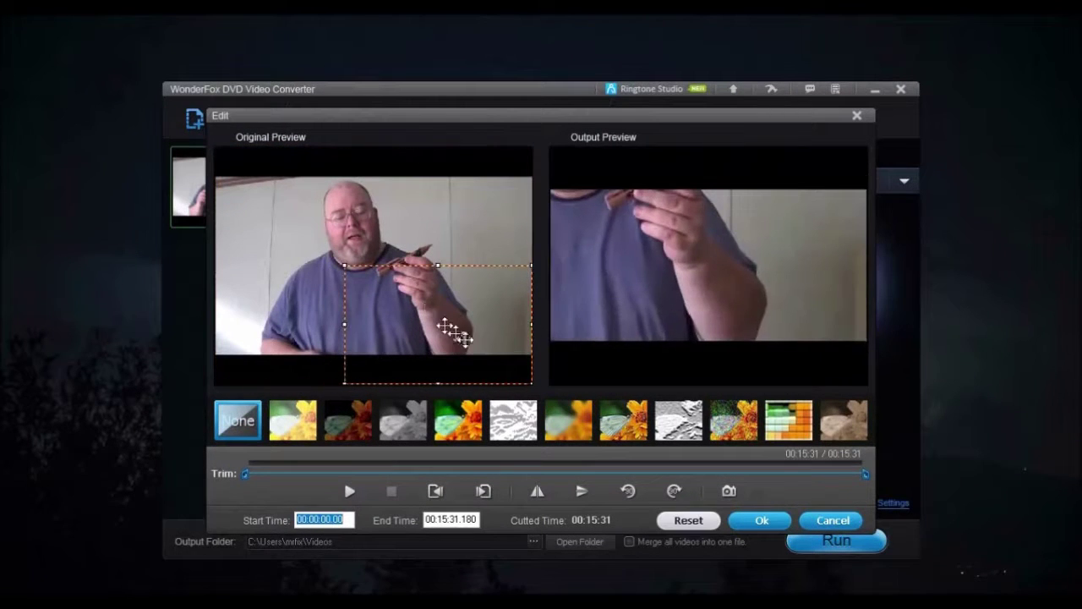
pyautogui.moveTo(454, 332); pyautogui.dragTo(385, 269)
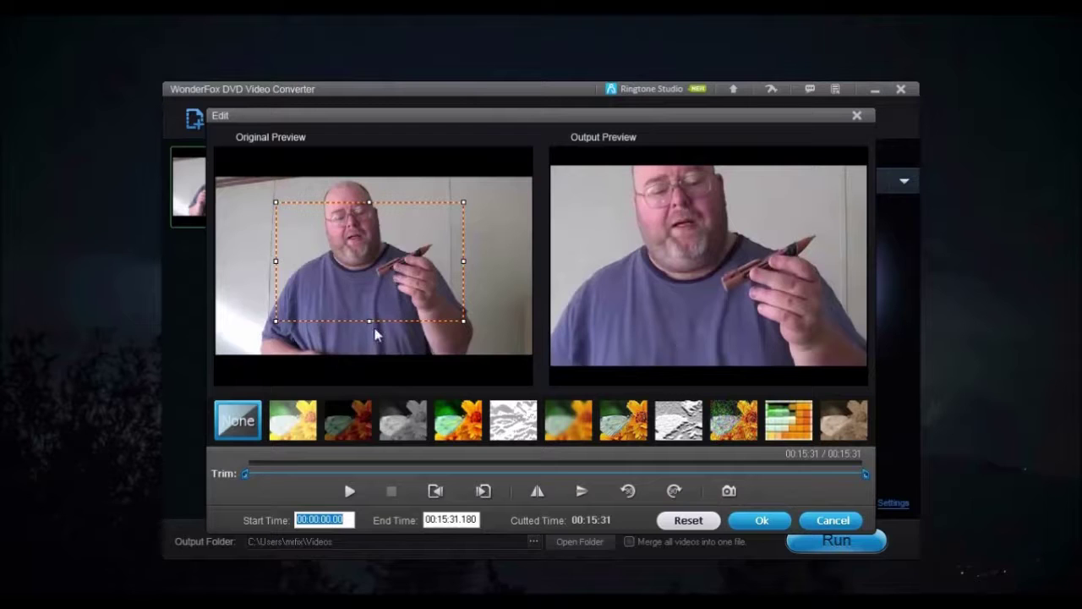
pyautogui.click(292, 422)
pyautogui.click(357, 431)
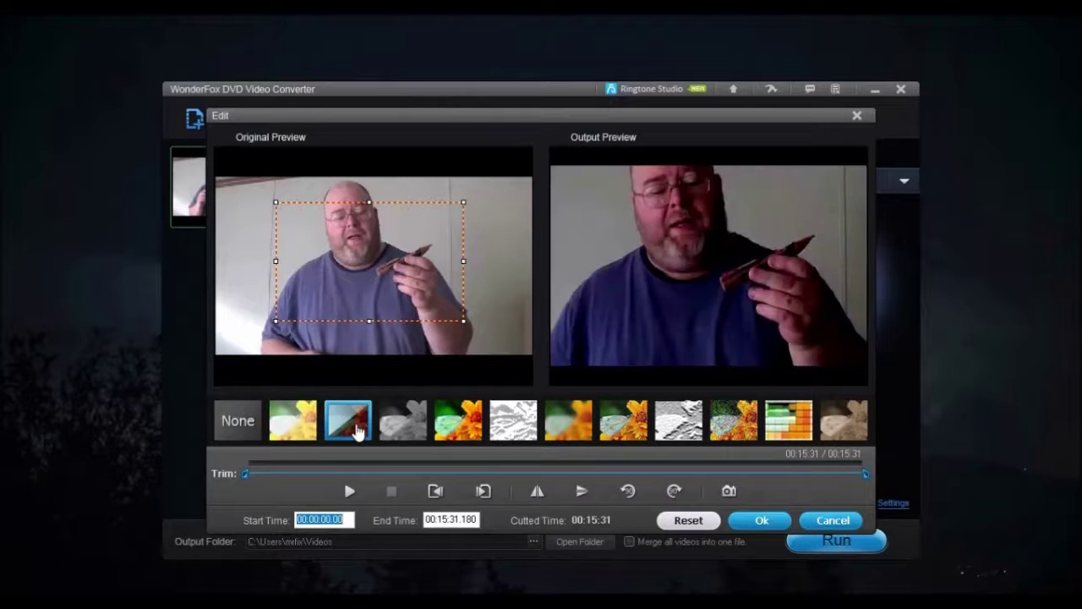
pyautogui.click(406, 430)
pyautogui.click(462, 429)
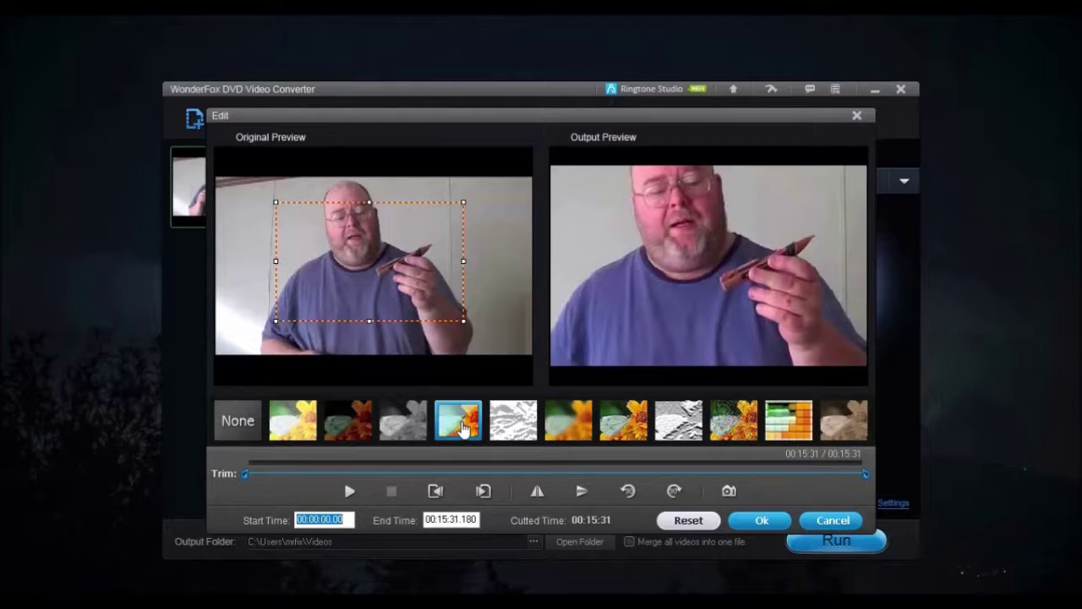
pyautogui.click(513, 423)
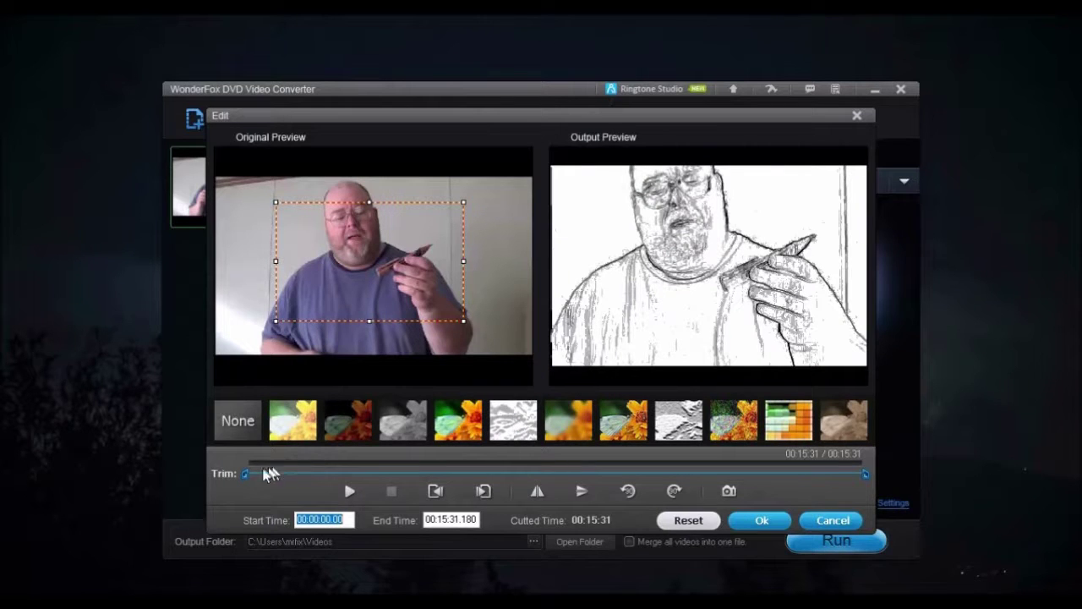
# - Trim the clip to start at 00:04:19.469 with an earlier end, and preview it frame by frame
pyautogui.moveTo(245, 474); pyautogui.dragTo(414, 474)
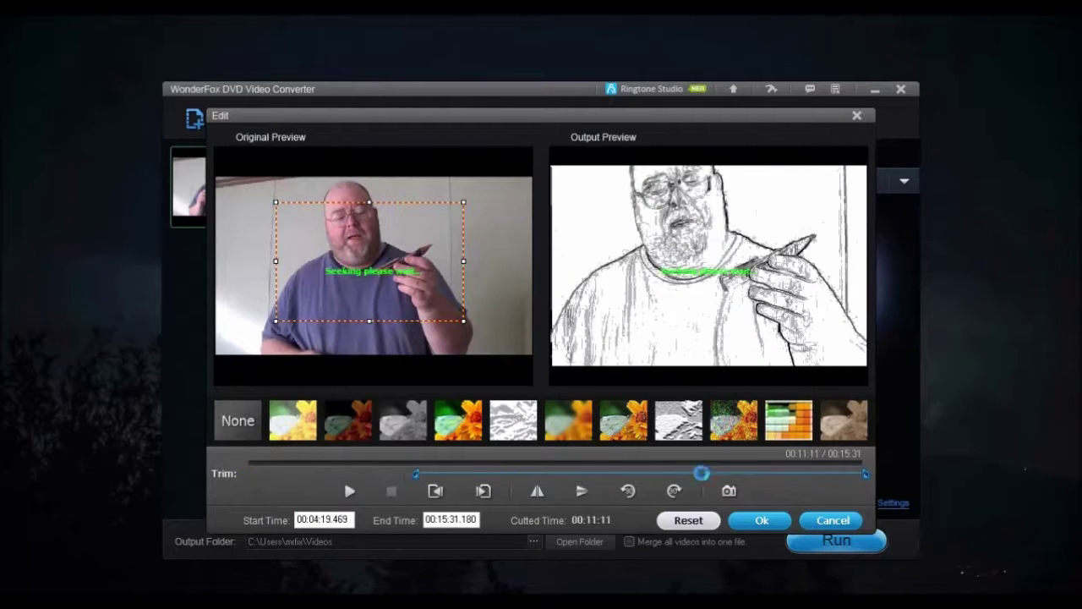
pyautogui.moveTo(866, 474); pyautogui.dragTo(590, 474)
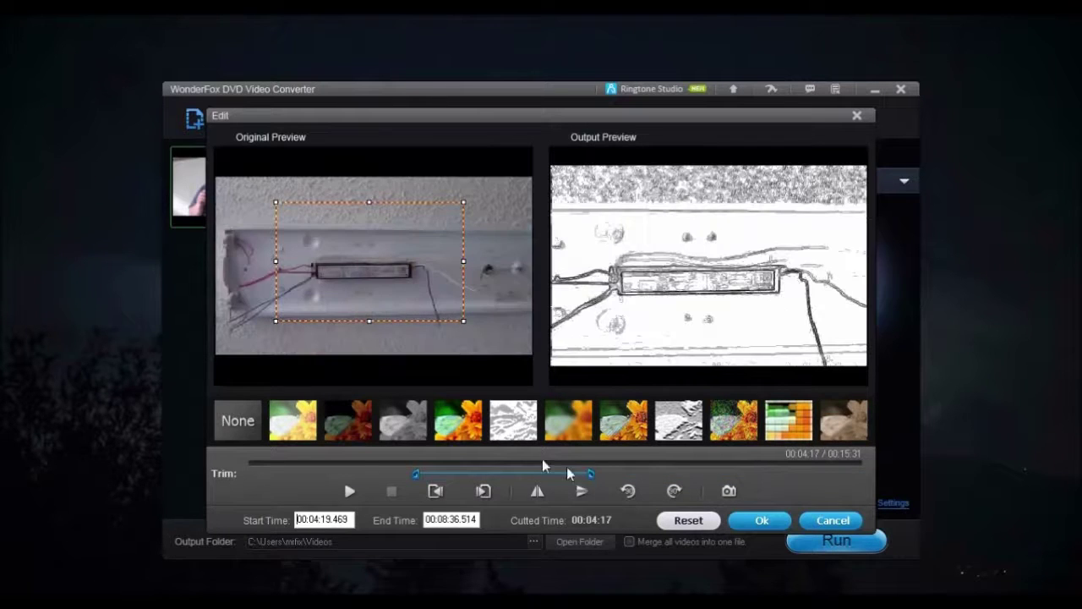
pyautogui.click(349, 491)
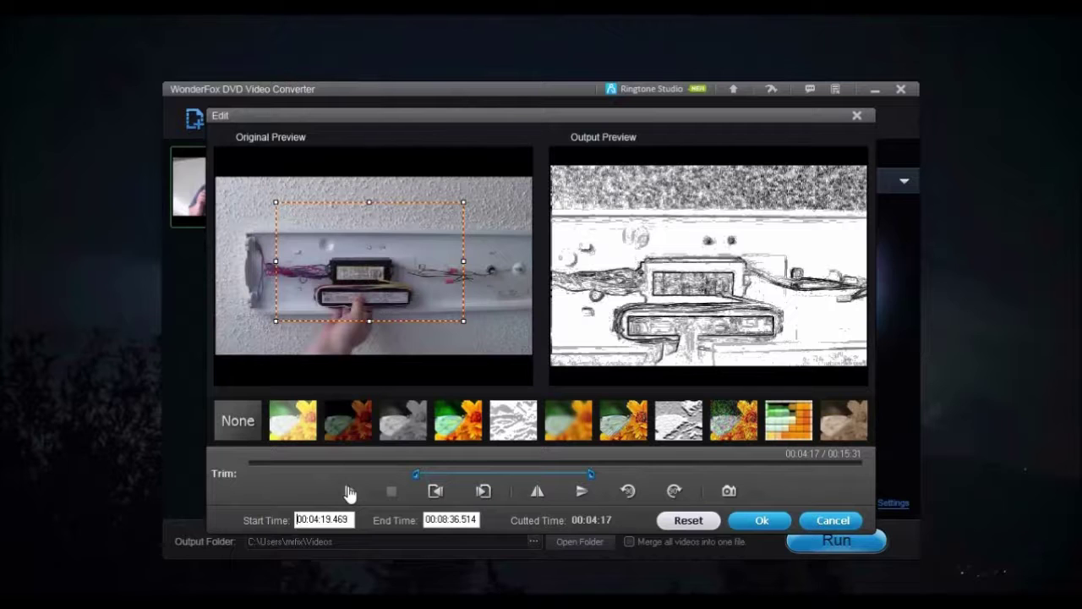
pyautogui.click(349, 492)
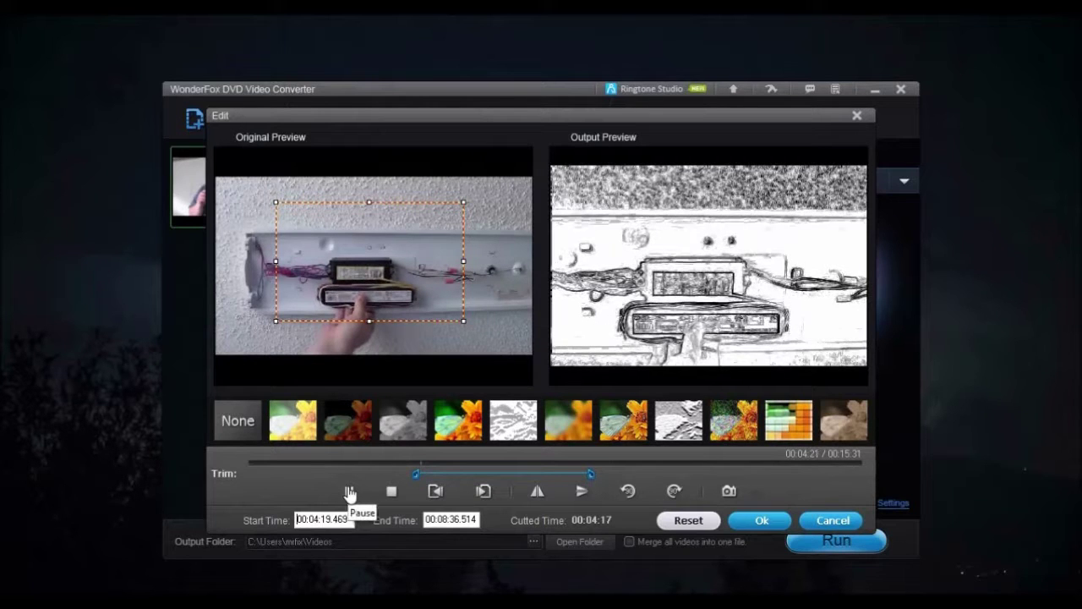
pyautogui.click(394, 497)
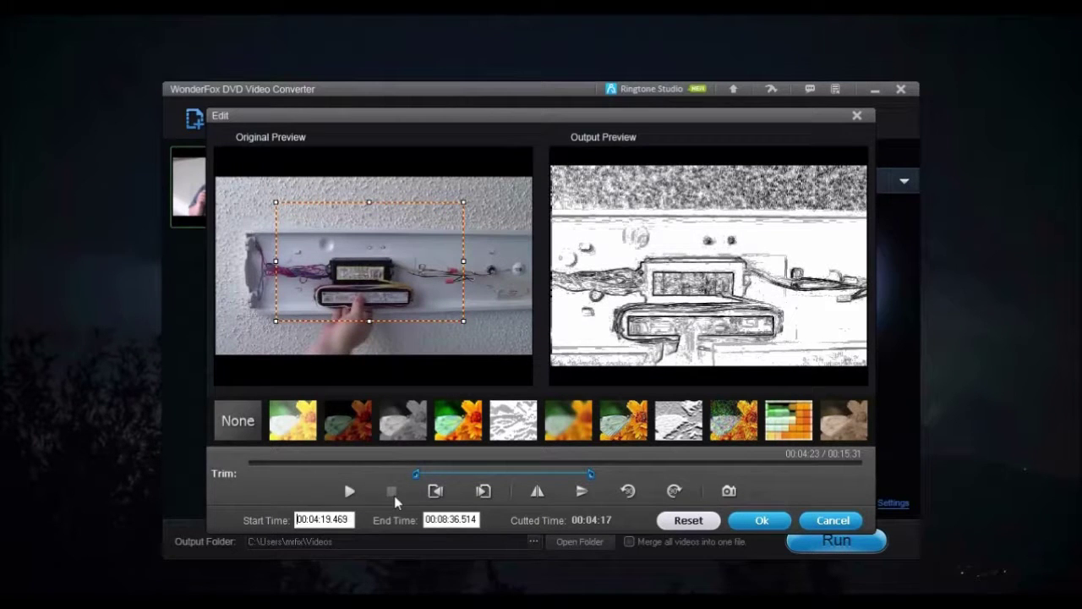
pyautogui.click(435, 493)
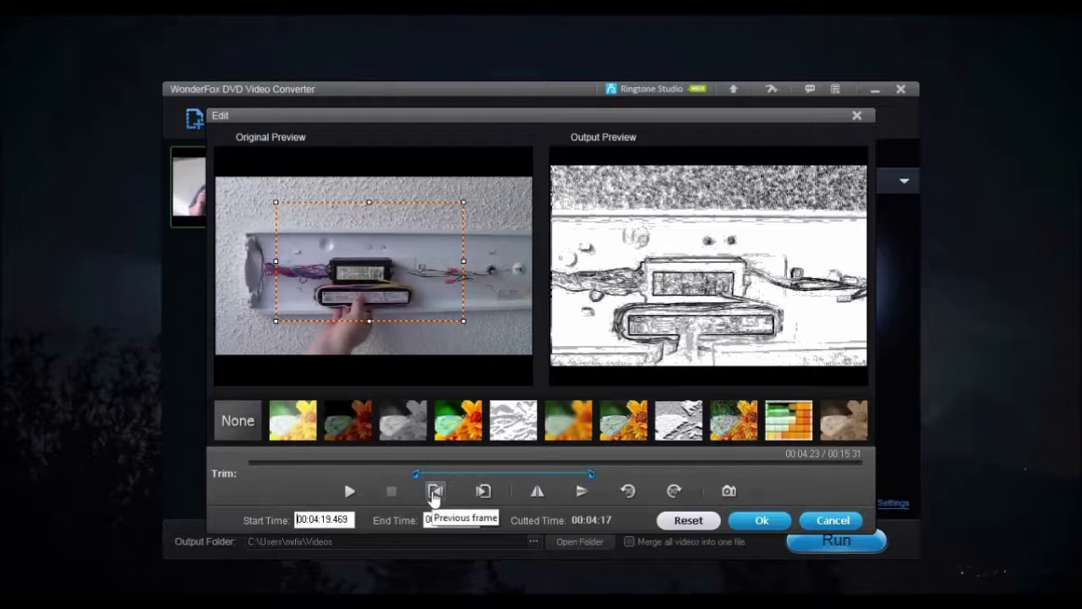
pyautogui.click(485, 496)
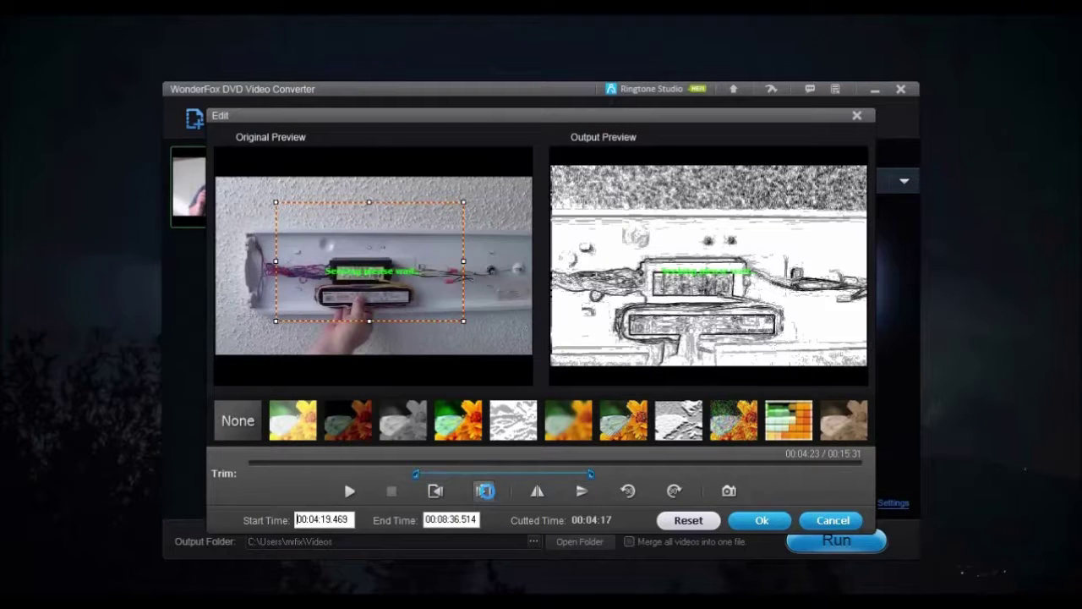
pyautogui.click(485, 495)
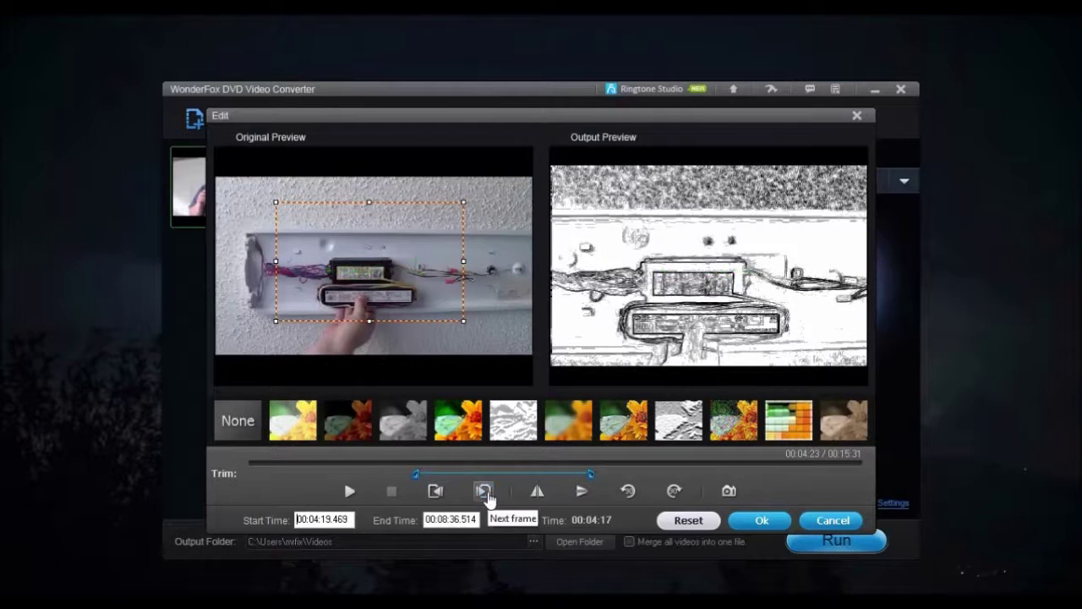
# - Try horizontal and vertical flips and 90° rotations, restore upright landscape, then take a snapshot
pyautogui.click(539, 497)
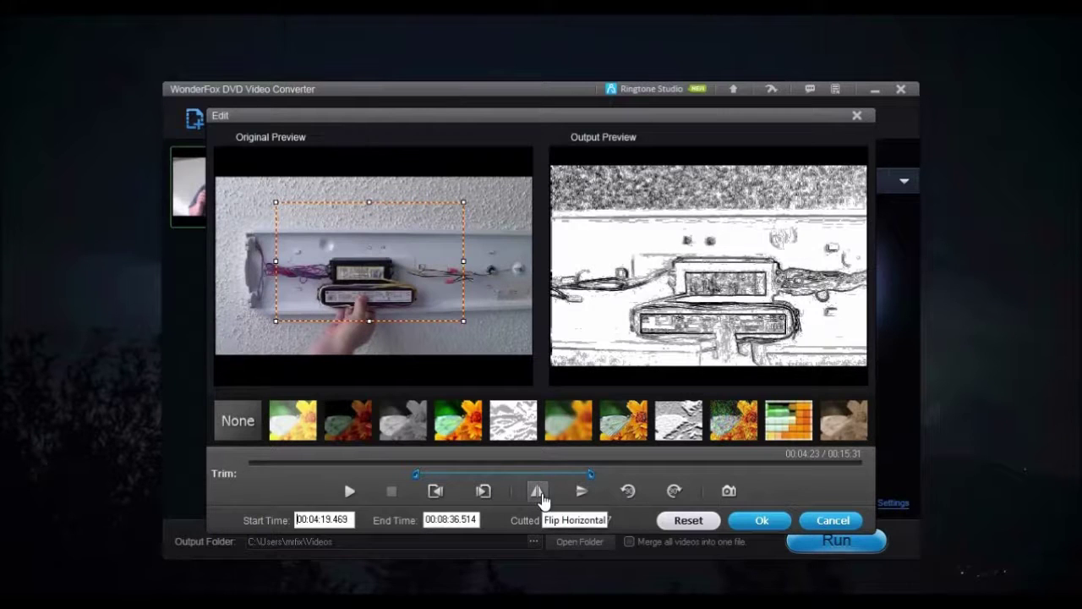
pyautogui.click(539, 497)
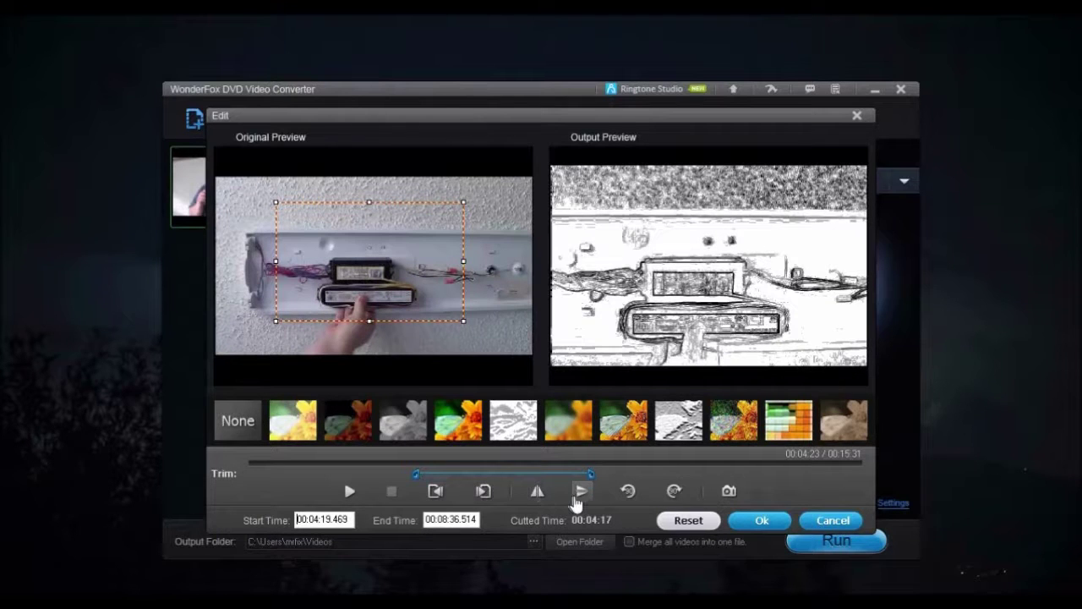
pyautogui.click(582, 492)
pyautogui.click(582, 492)
pyautogui.click(627, 490)
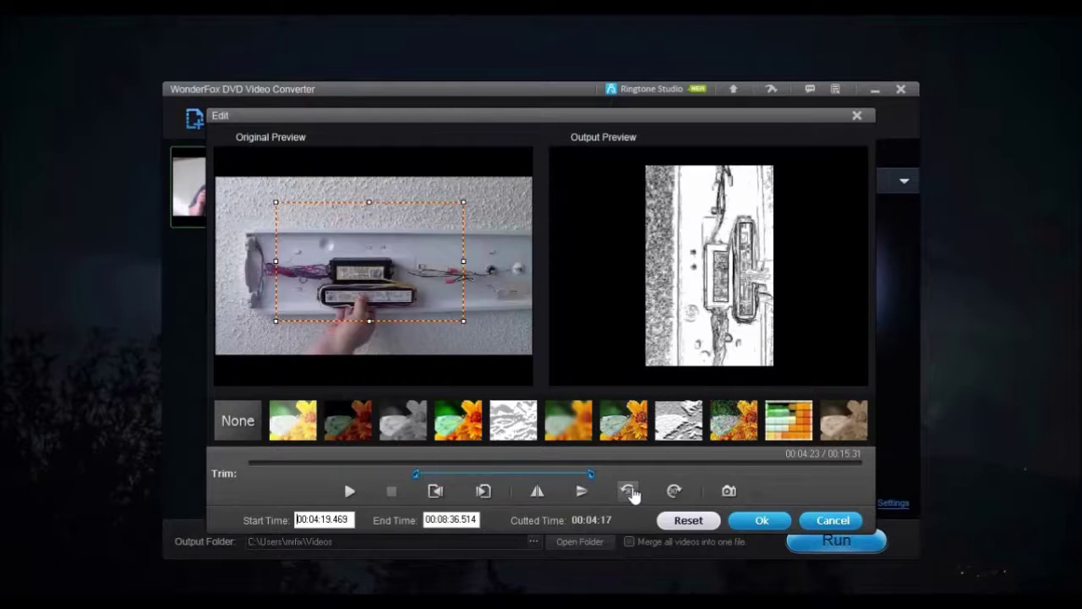
pyautogui.click(675, 492)
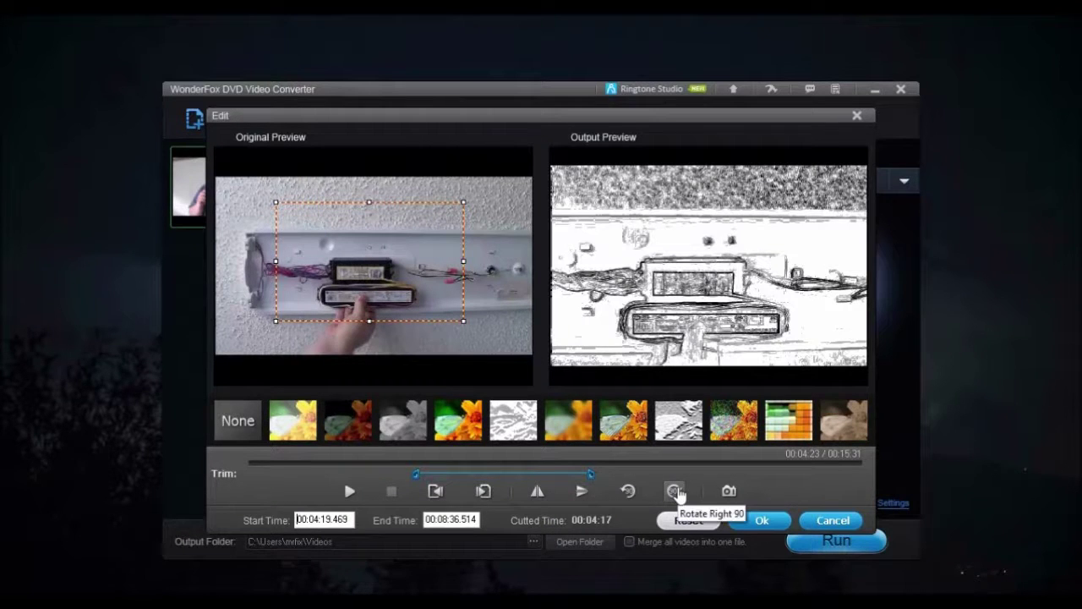
pyautogui.click(729, 491)
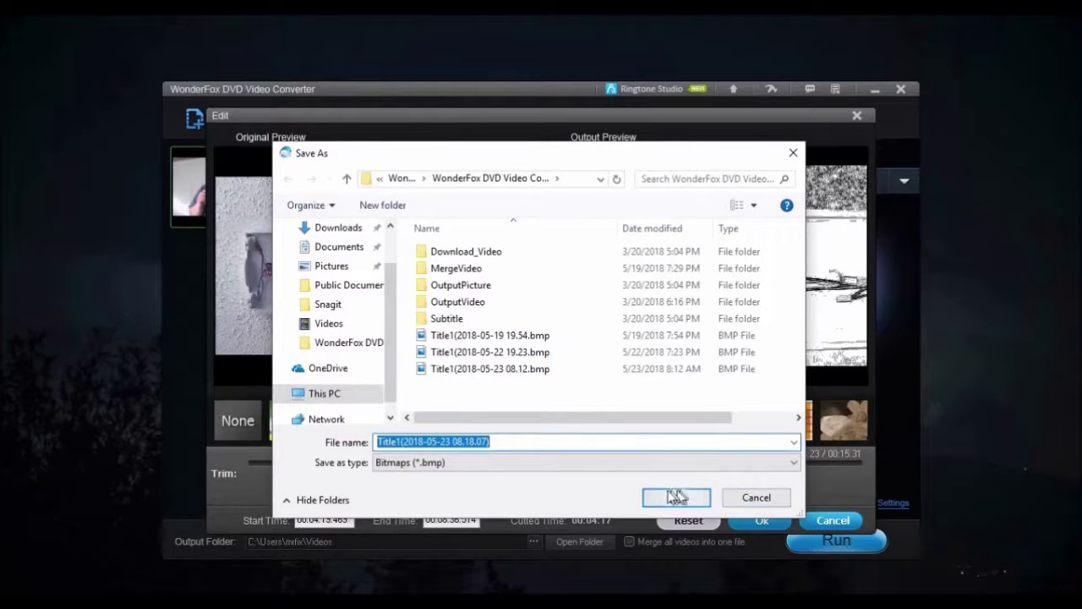
# - Save the BMP snapshot under its suggested name, apply the edits, and start converting the clip
pyautogui.click(496, 443)
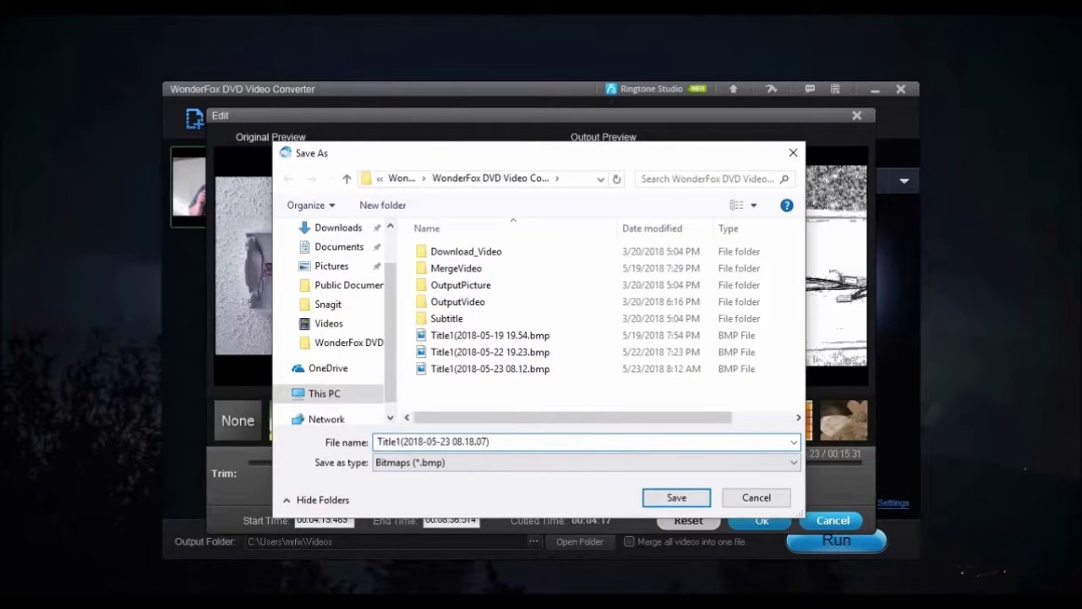
pyautogui.click(674, 498)
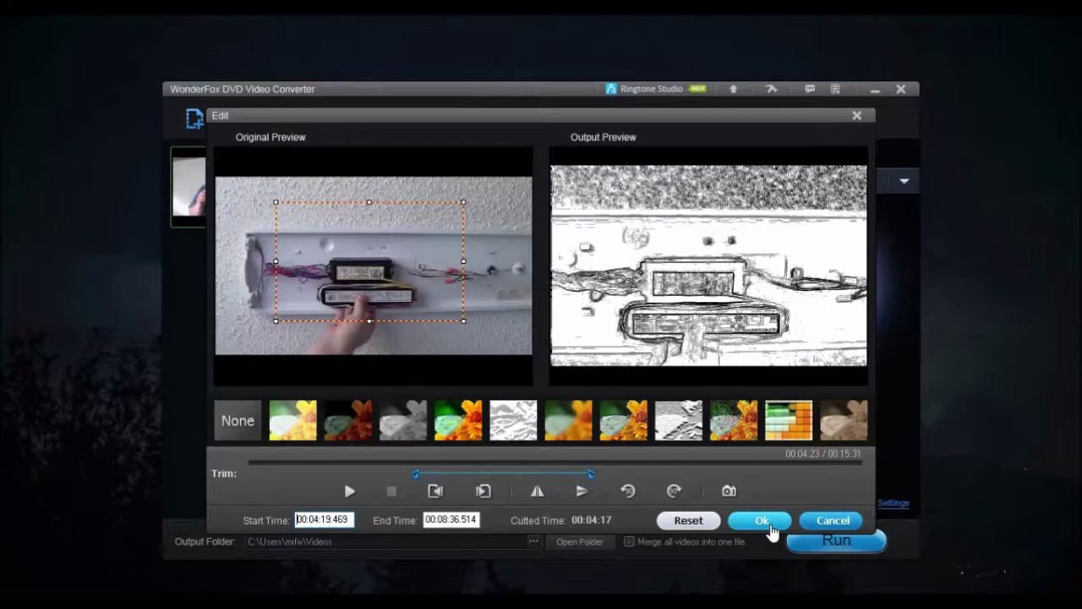
pyautogui.click(772, 530)
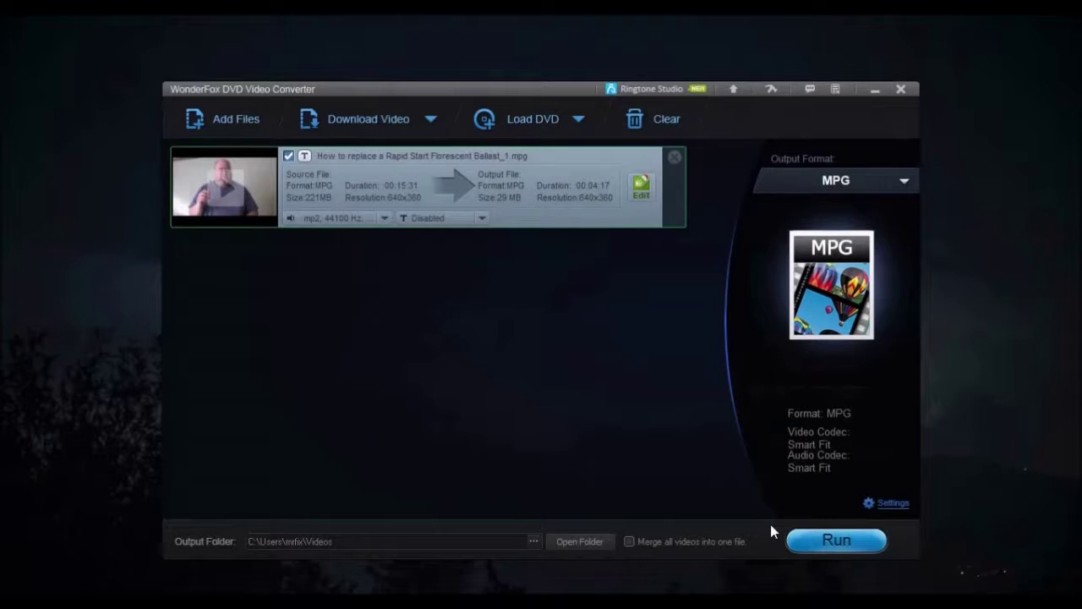
pyautogui.click(834, 542)
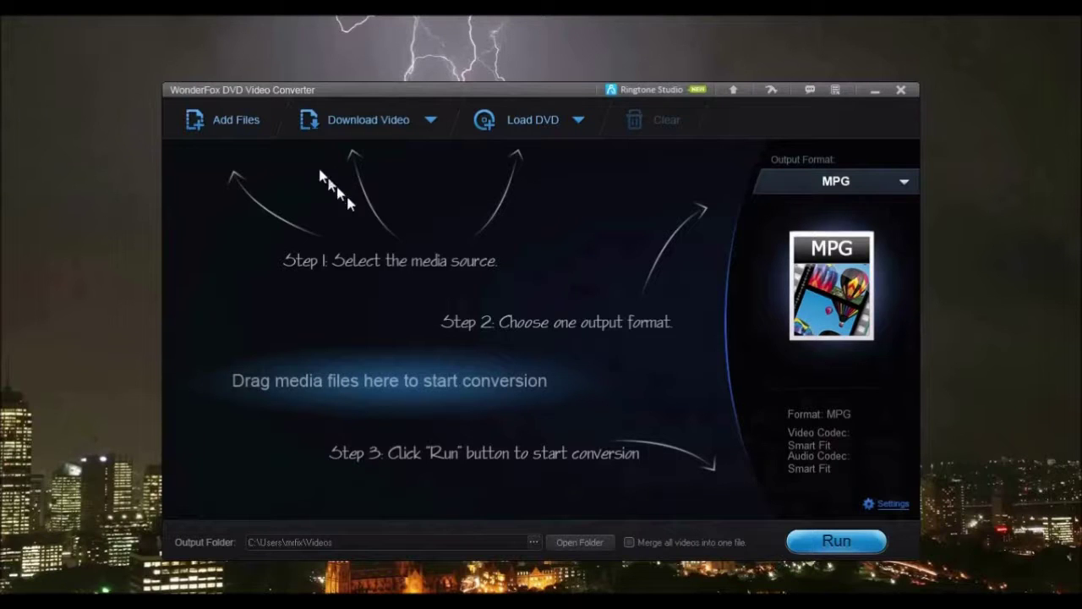
# - Add the 'How to replace a Rapid Start Florescent Ballast_1.mpg' video and choose MP3 output
pyautogui.click(239, 119)
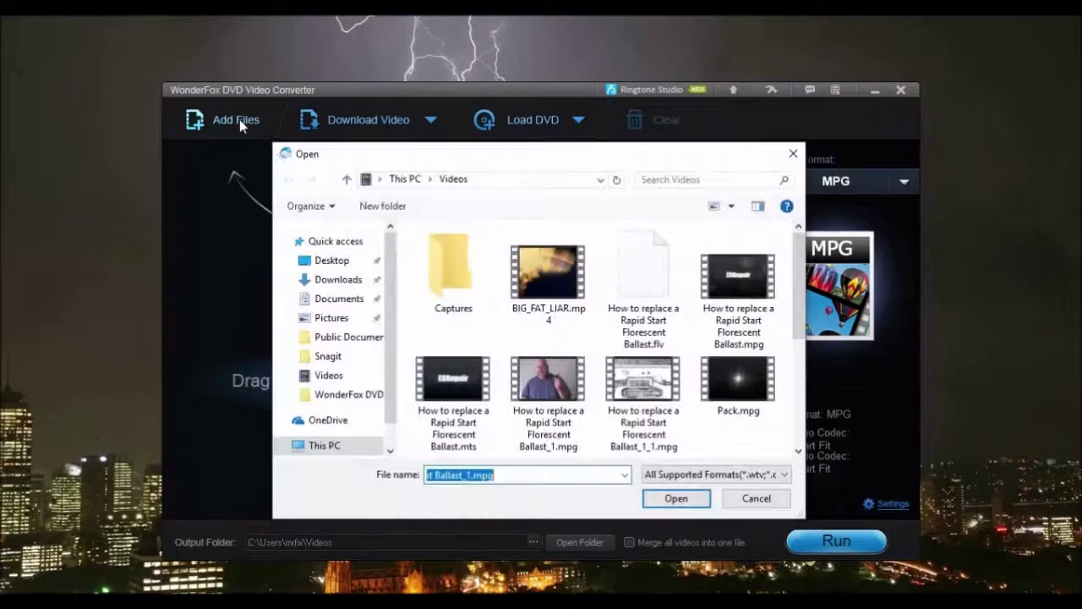
pyautogui.doubleClick(538, 384)
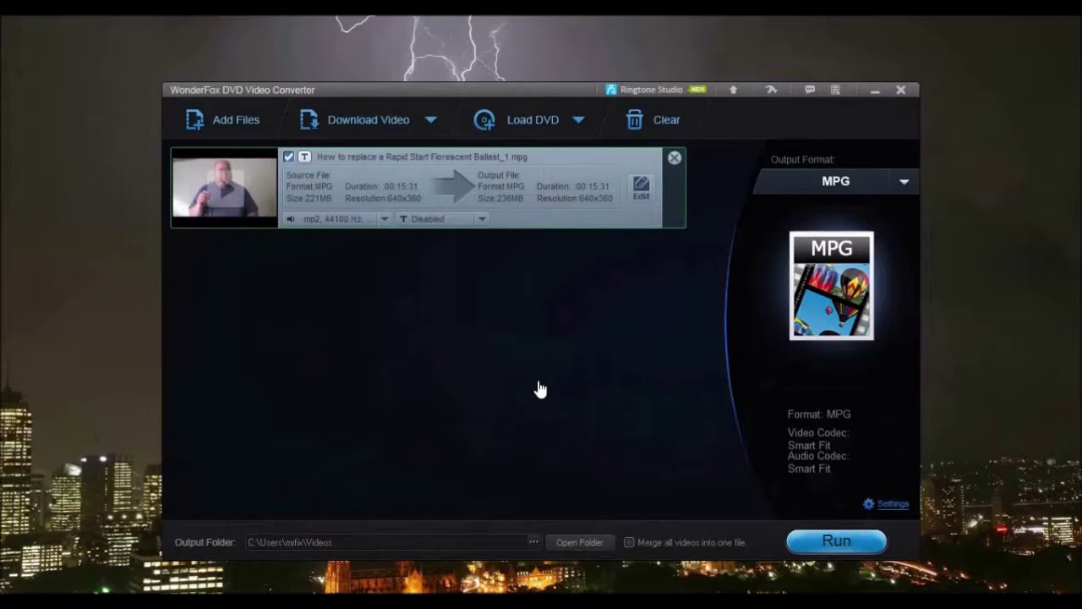
pyautogui.click(837, 285)
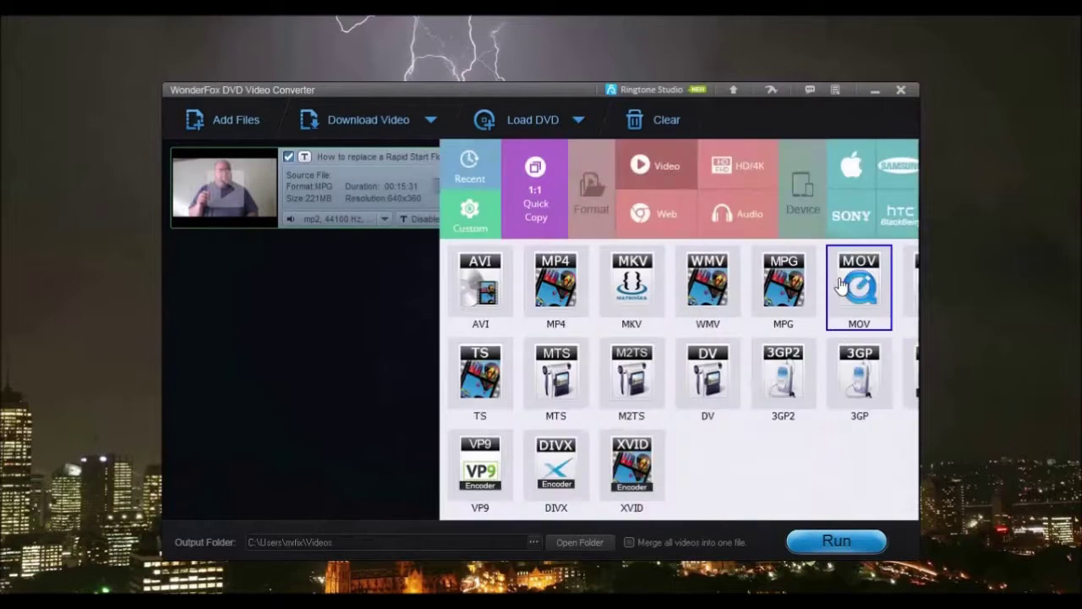
pyautogui.click(542, 213)
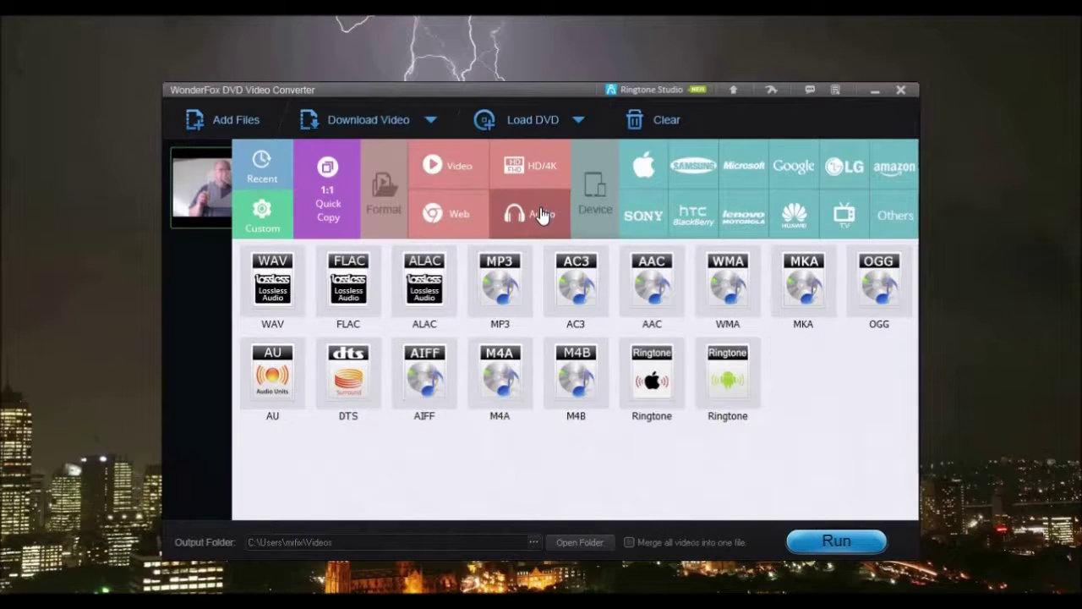
pyautogui.click(500, 286)
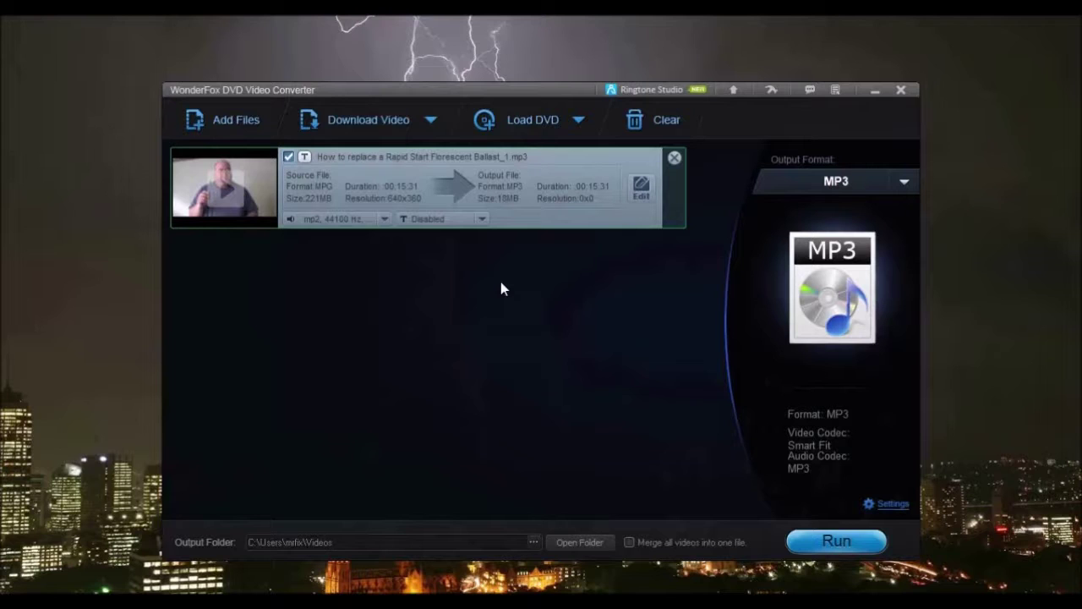
# - Keep the default MP3 settings and the Videos folder as the output location
pyautogui.click(893, 504)
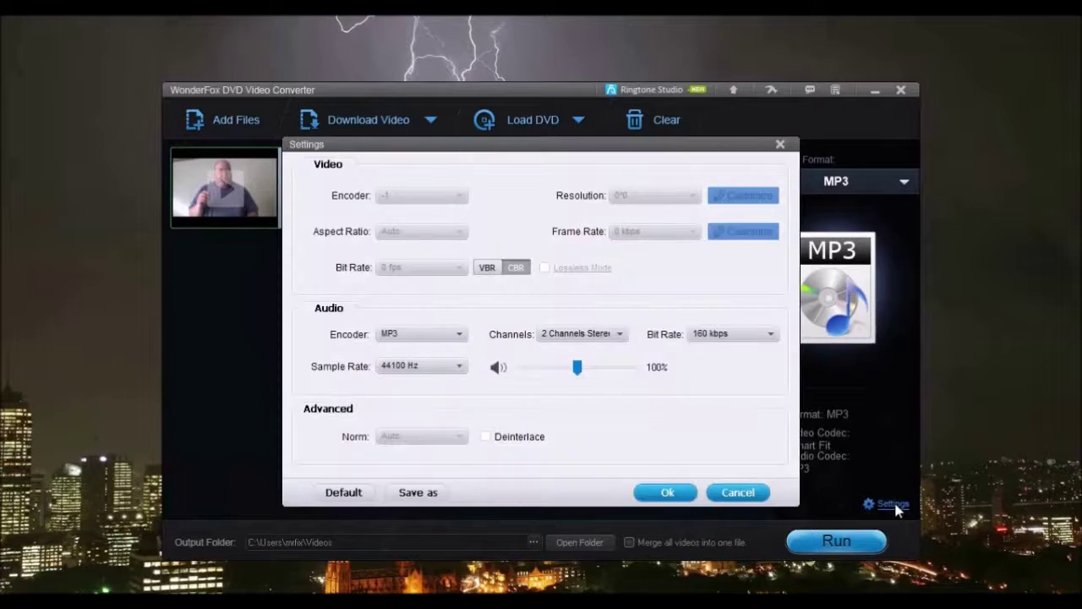
pyautogui.click(664, 494)
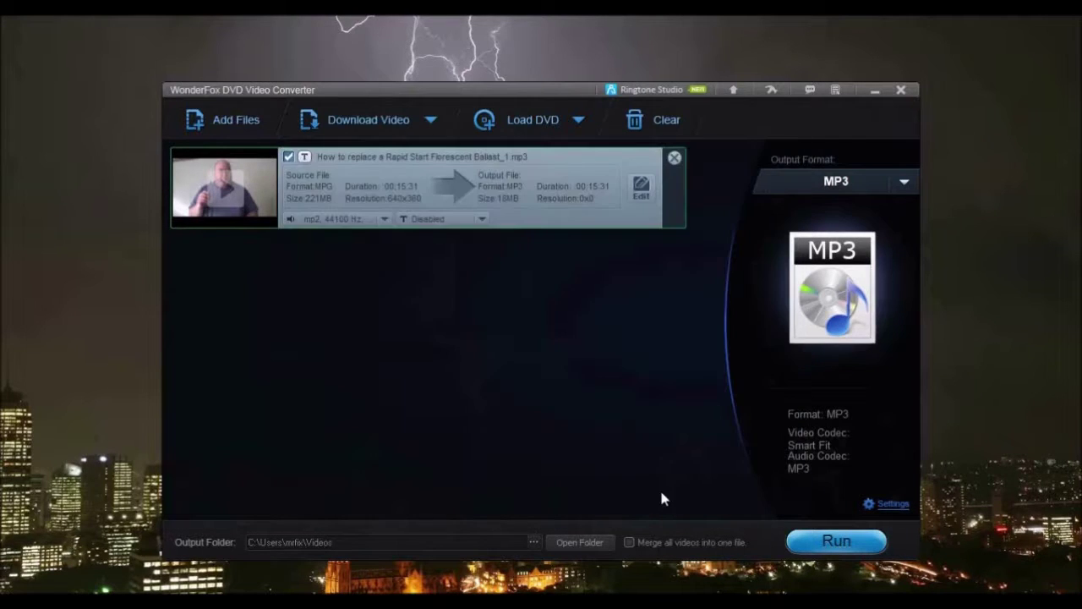
pyautogui.click(533, 542)
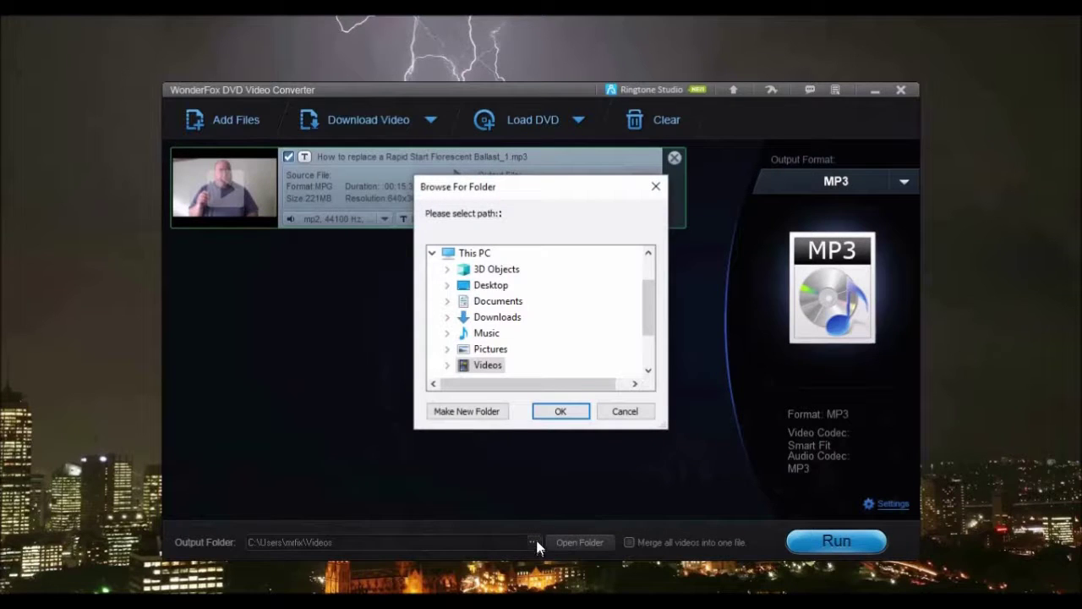
pyautogui.click(562, 412)
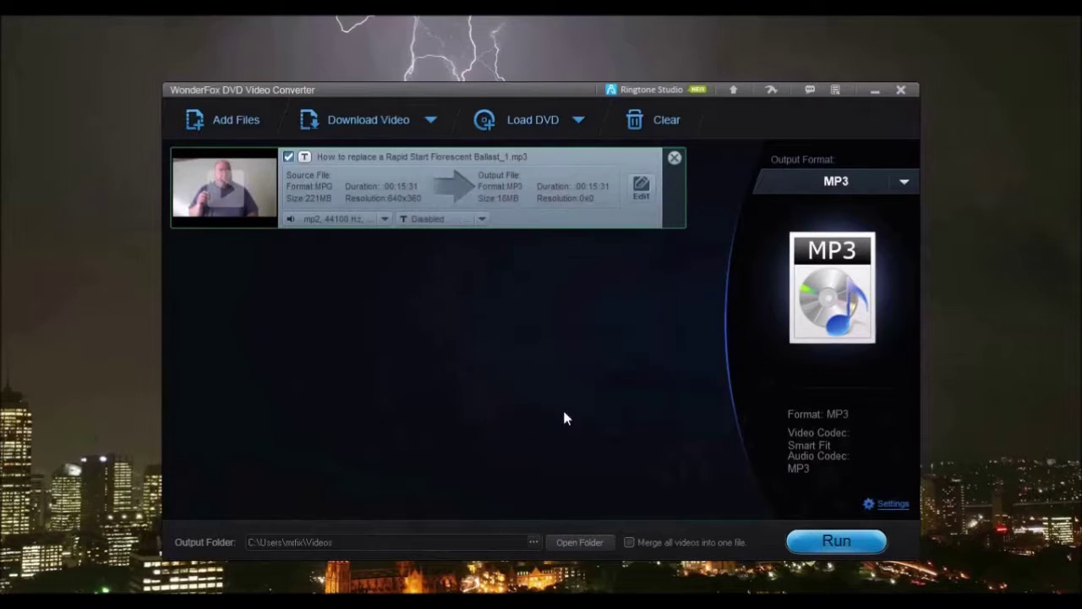
# - Run the conversion to extract the ballast video's audio as MP3
pyautogui.click(836, 544)
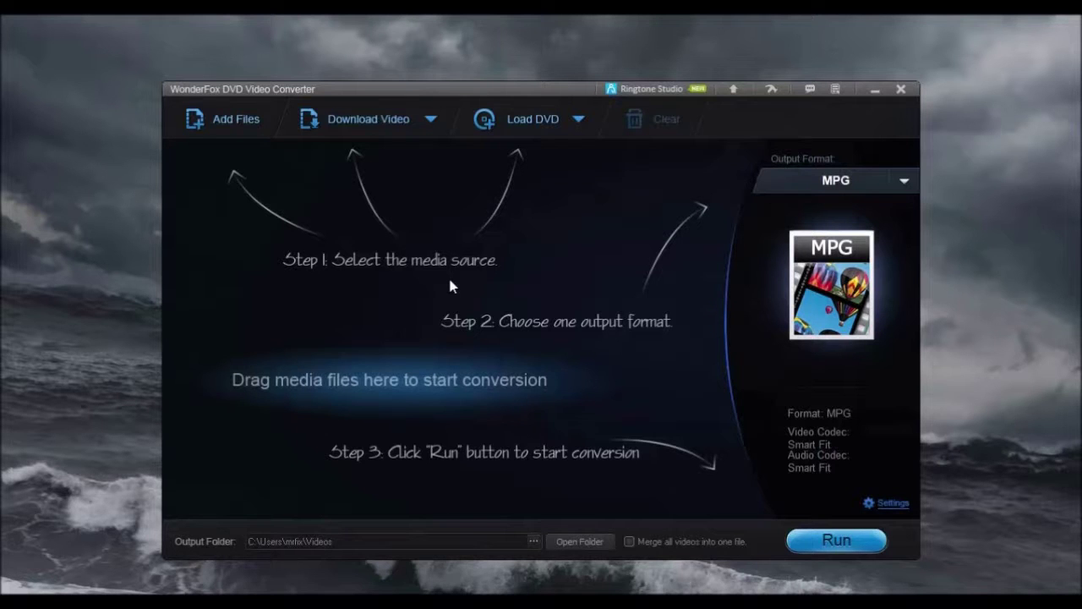
# - Load call on me.mp3 into Ringtone Studio for an Android ringtone
pyautogui.click(645, 90)
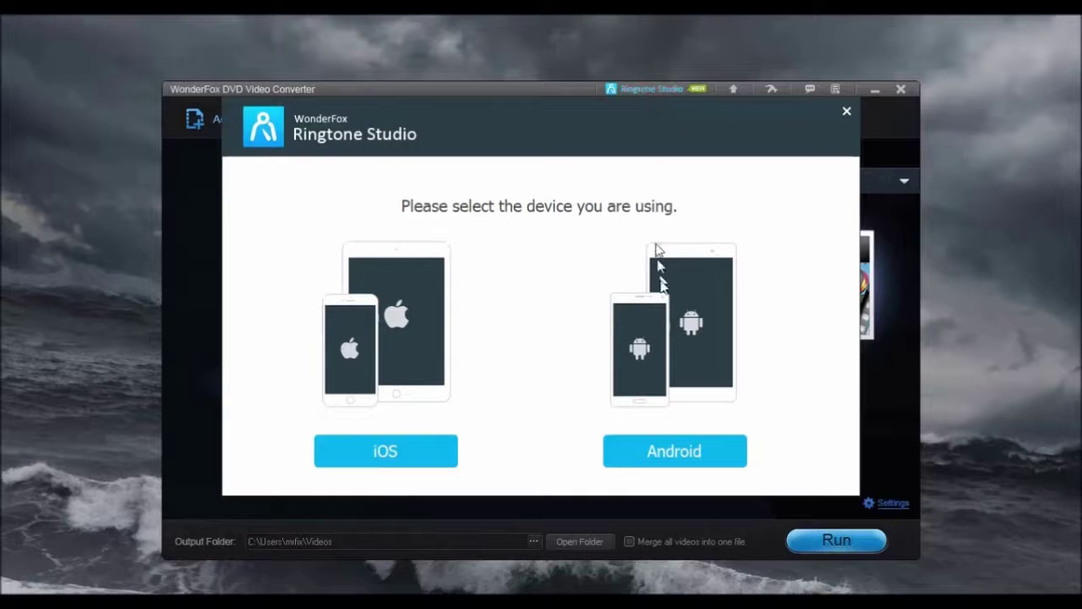
pyautogui.click(673, 453)
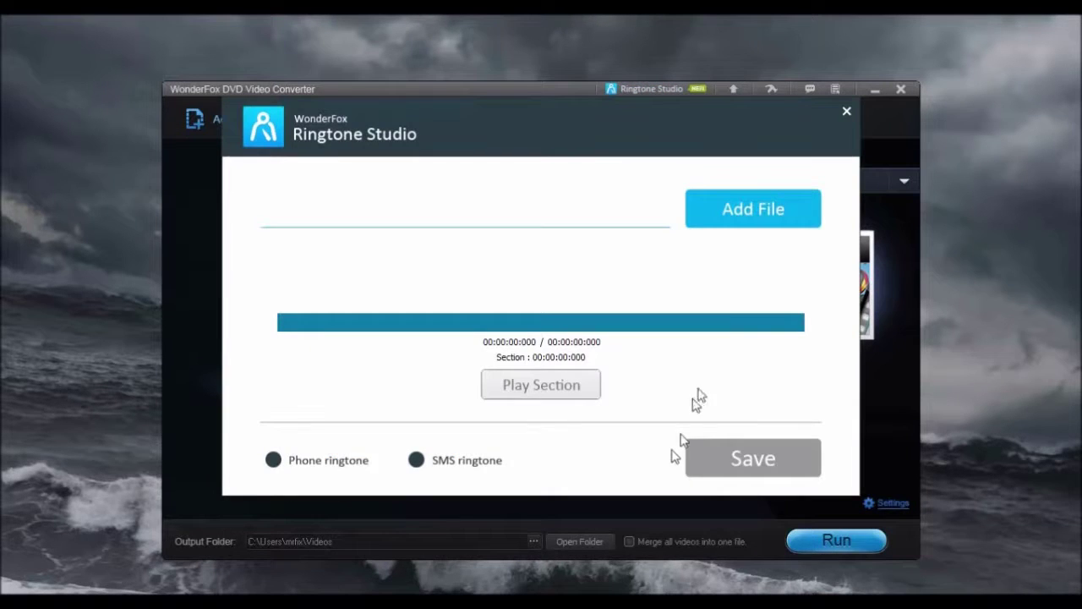
pyautogui.click(755, 218)
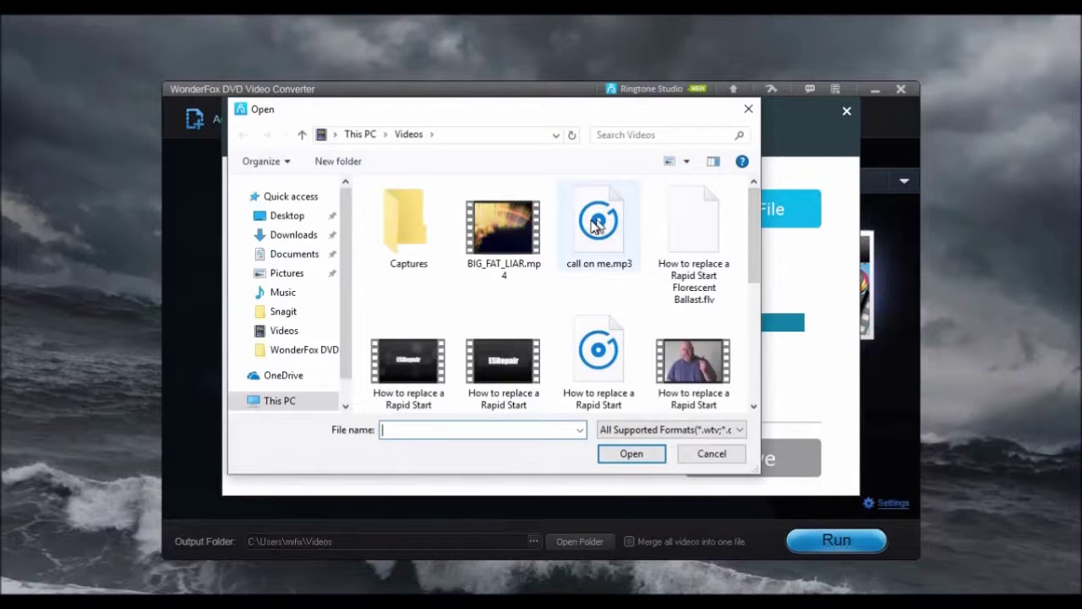
pyautogui.doubleClick(595, 227)
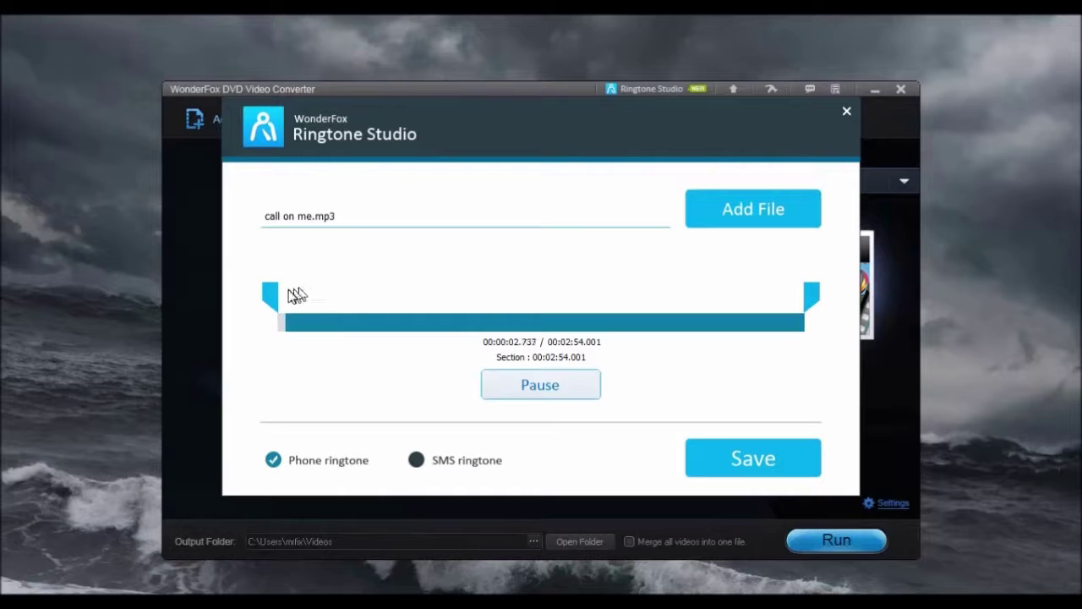
# - Trim to a 59.5-second section near the end and save as call on me_Android
pyautogui.moveTo(273, 301); pyautogui.dragTo(590, 285)
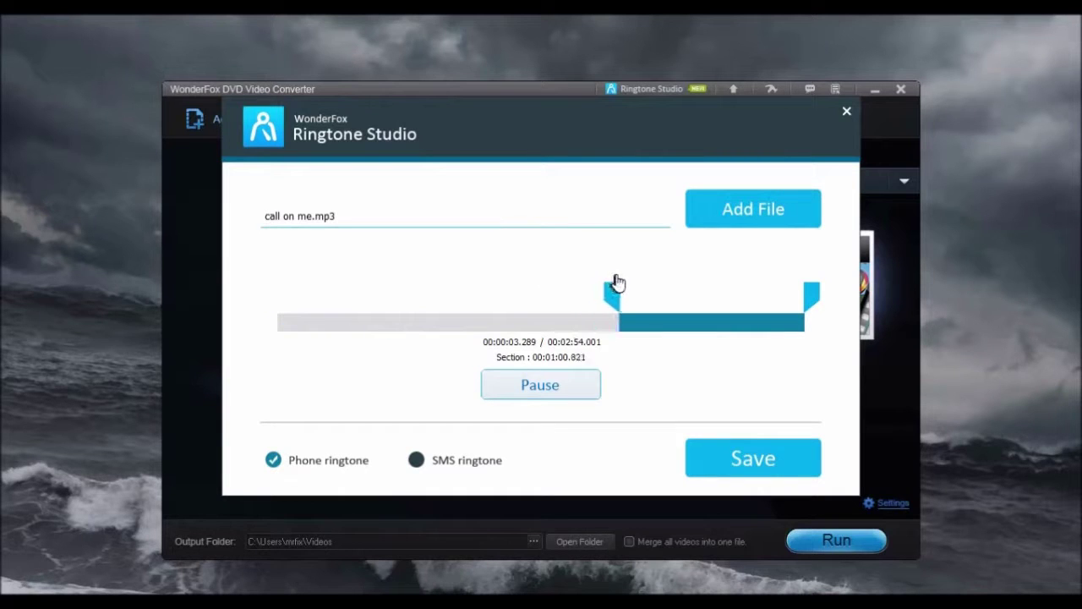
pyautogui.moveTo(616, 281); pyautogui.dragTo(621, 281)
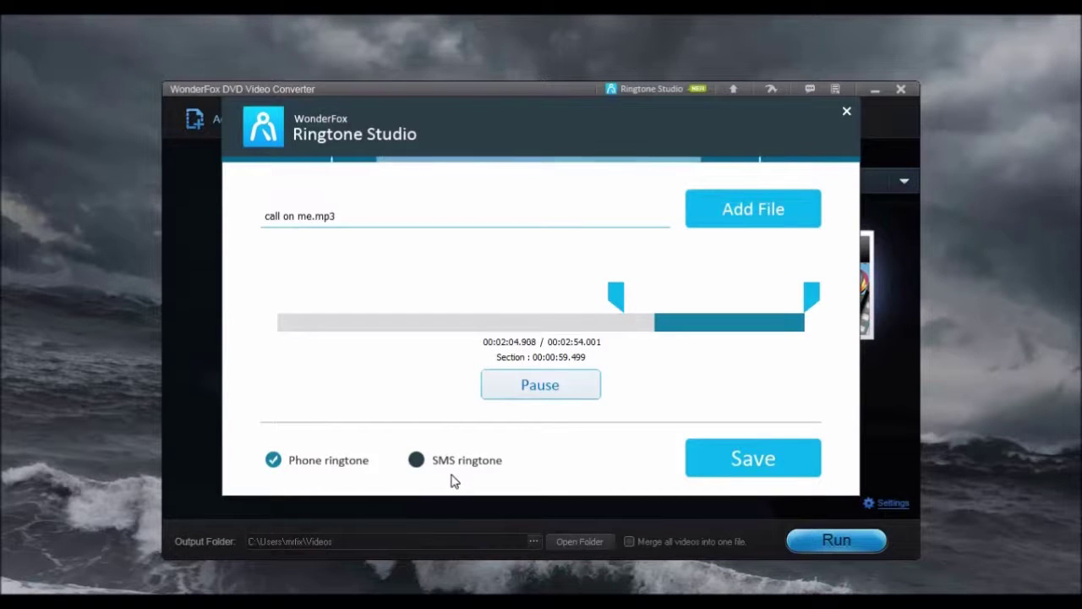
pyautogui.click(726, 452)
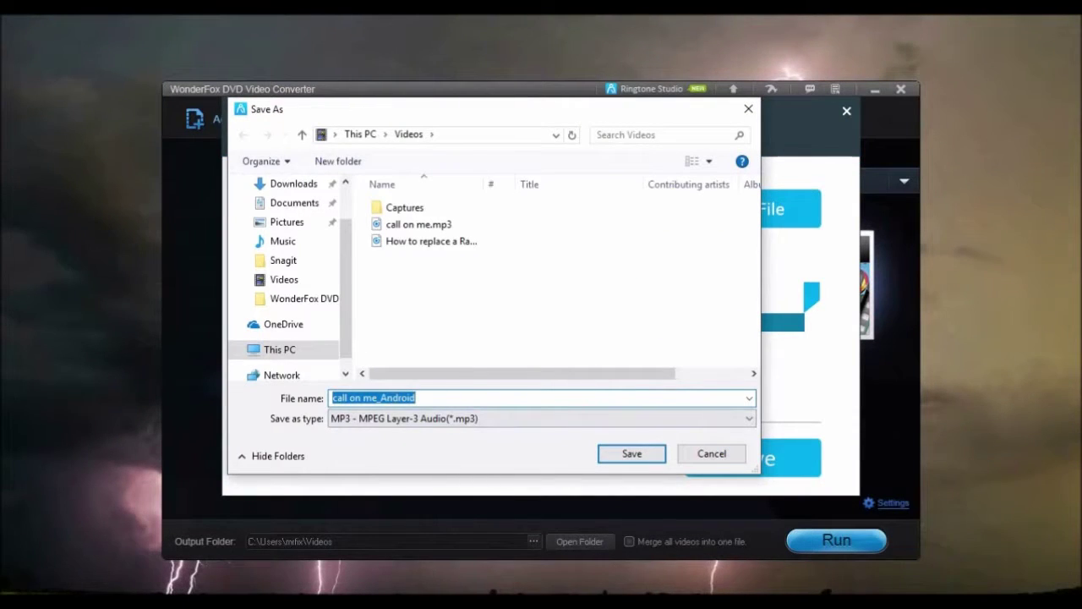
pyautogui.click(634, 461)
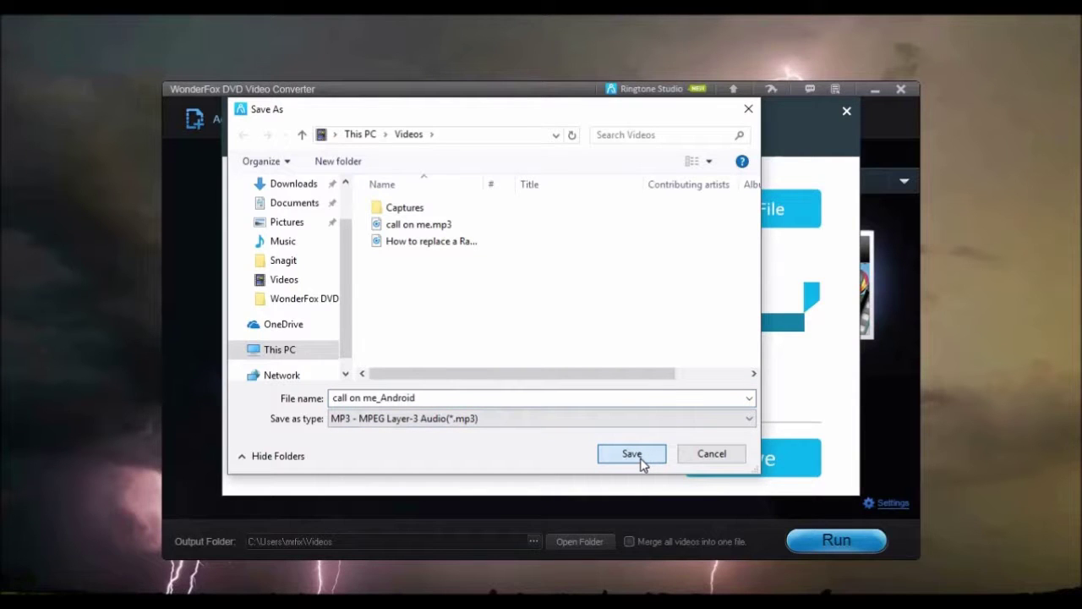